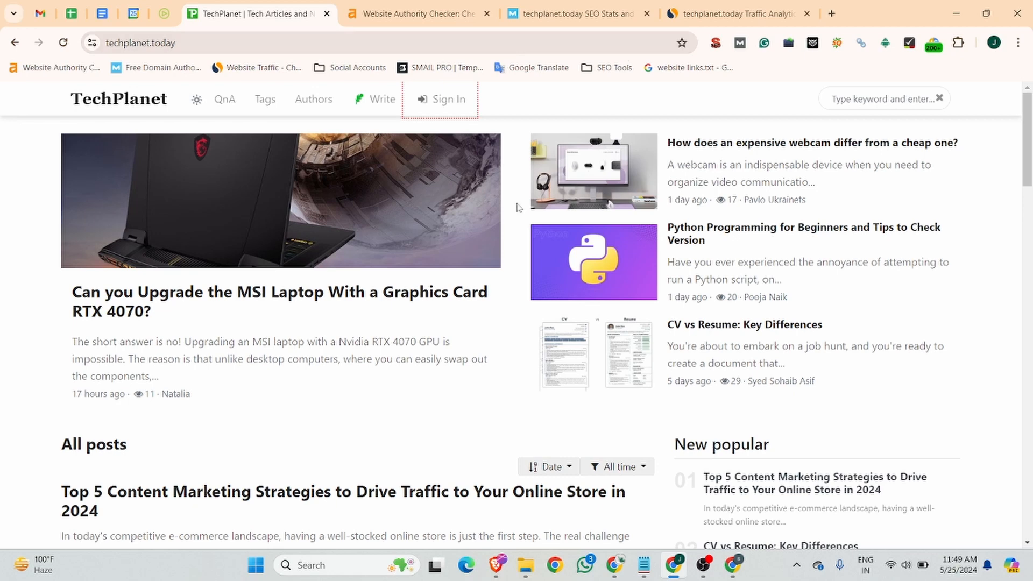
Review techplanet.today's authority in Ahrefs, its Moz domain and spam scores, and its Similarweb traffic and top countries.
left_click(401, 5)
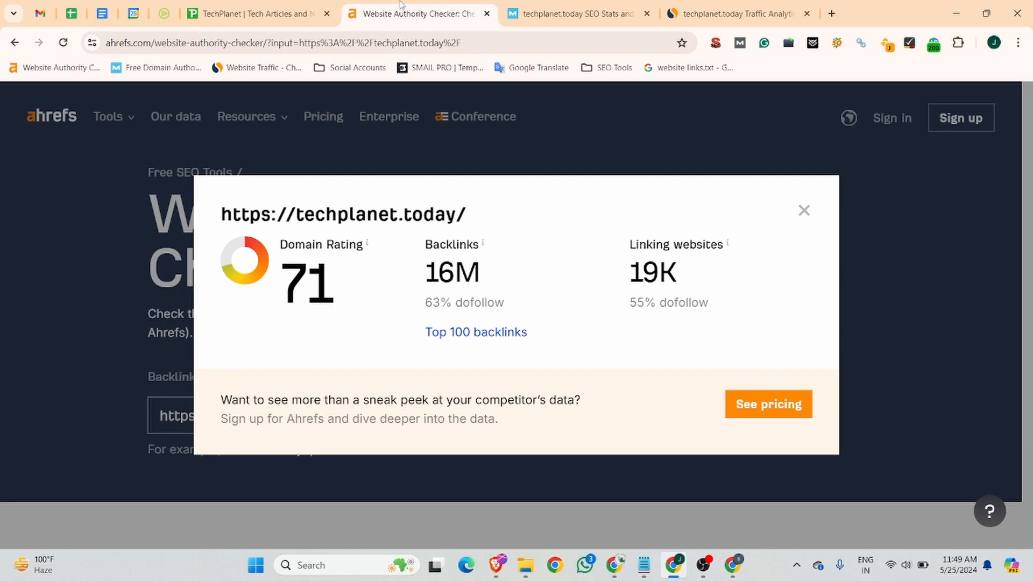
left_click(579, 14)
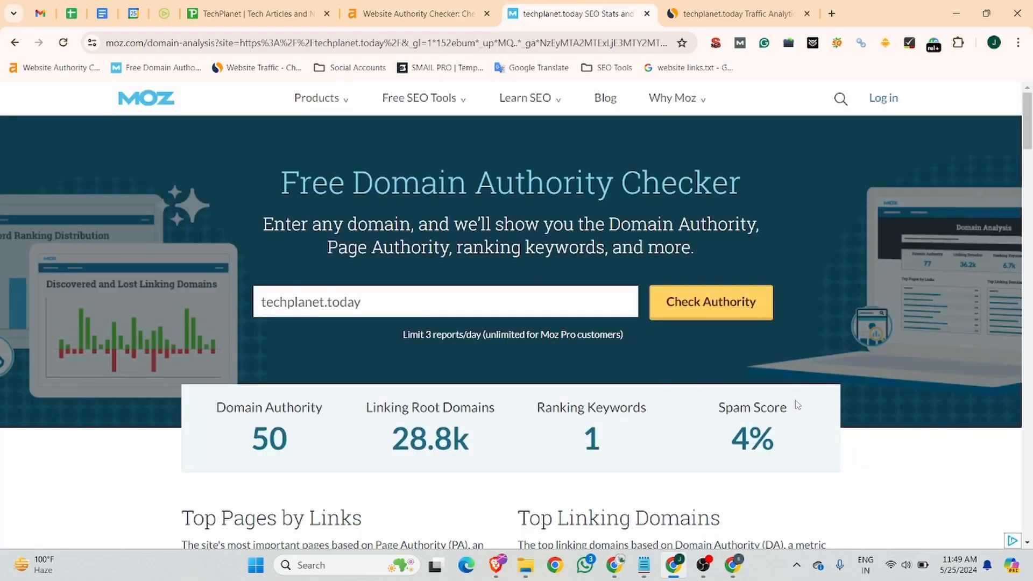
left_click(731, 7)
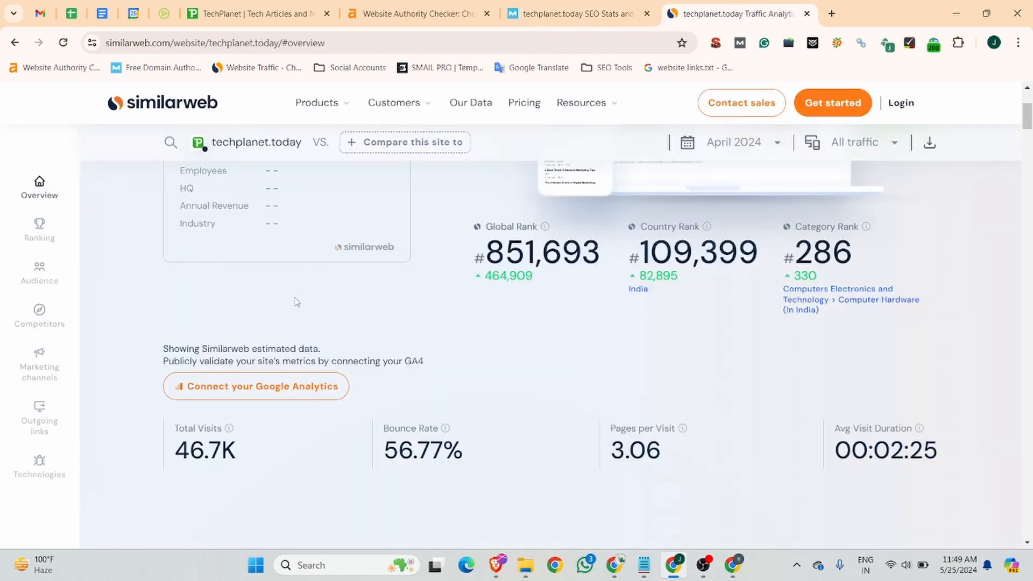
scroll(334, 294, "down", 20)
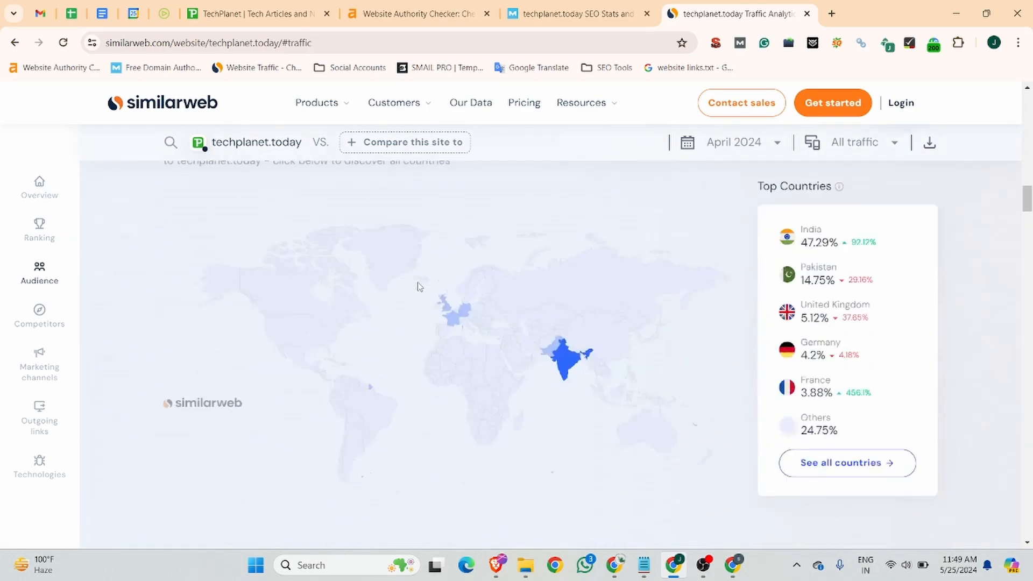
scroll(419, 286, "down", 1)
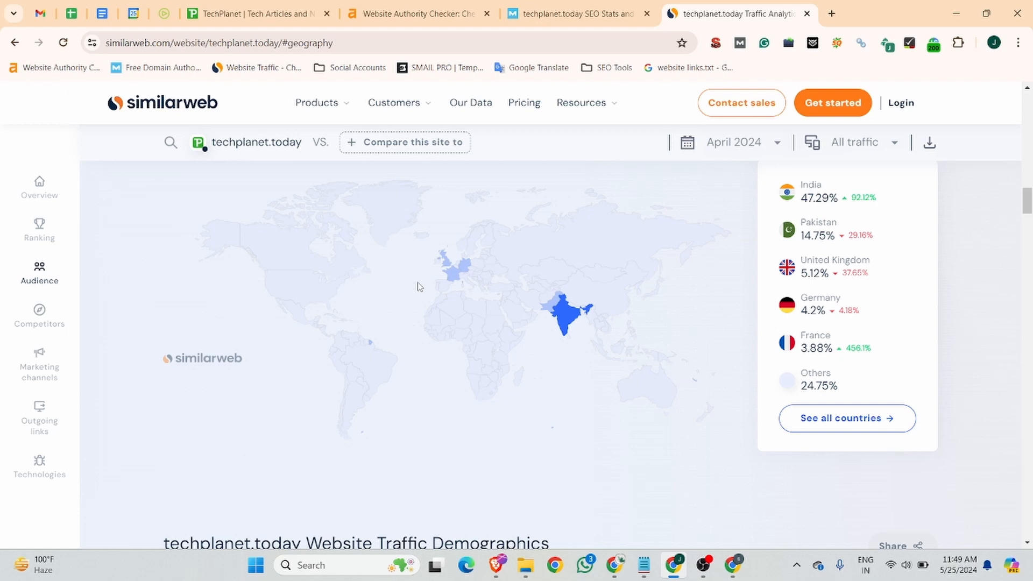
Return to the TechPlanet site and register a new account by signing in with Google.
left_click(187, 6)
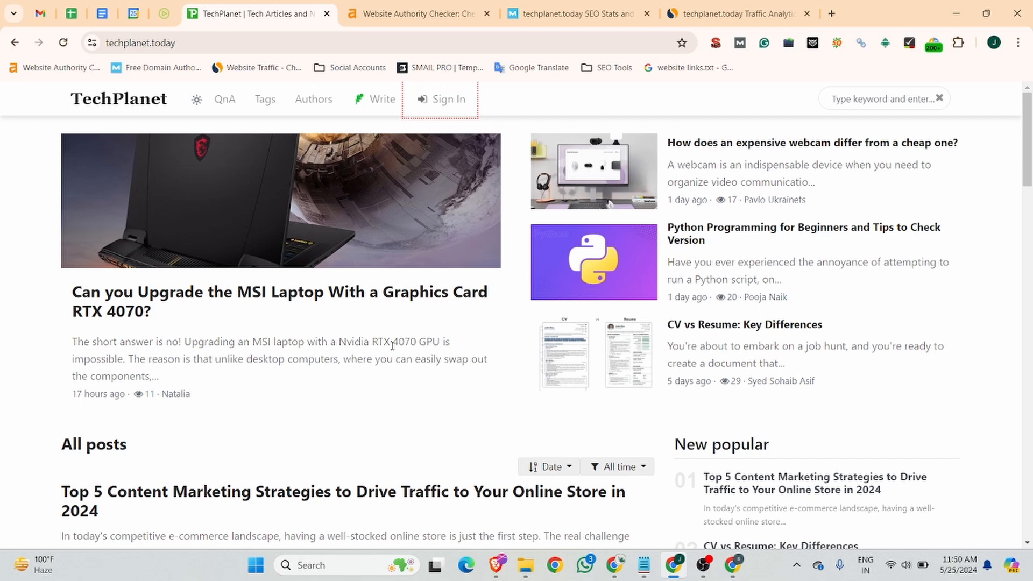
left_click(444, 99)
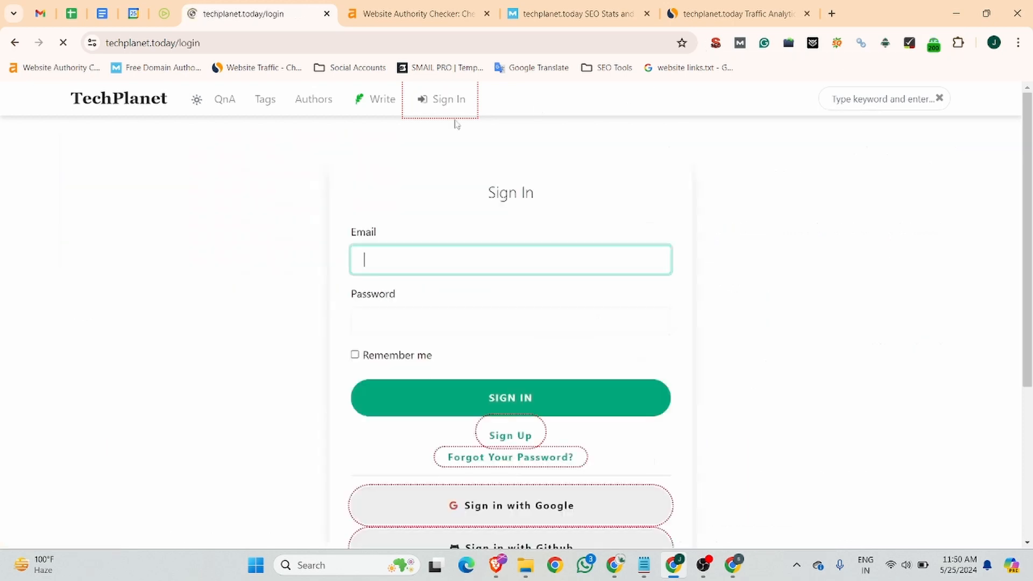
scroll(592, 242, "down", 4)
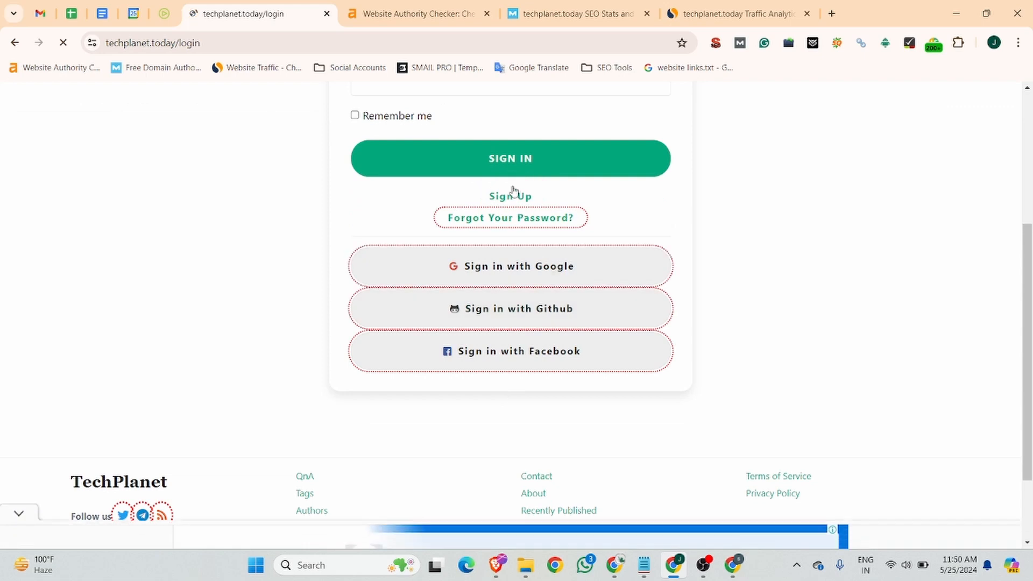
left_click(513, 197)
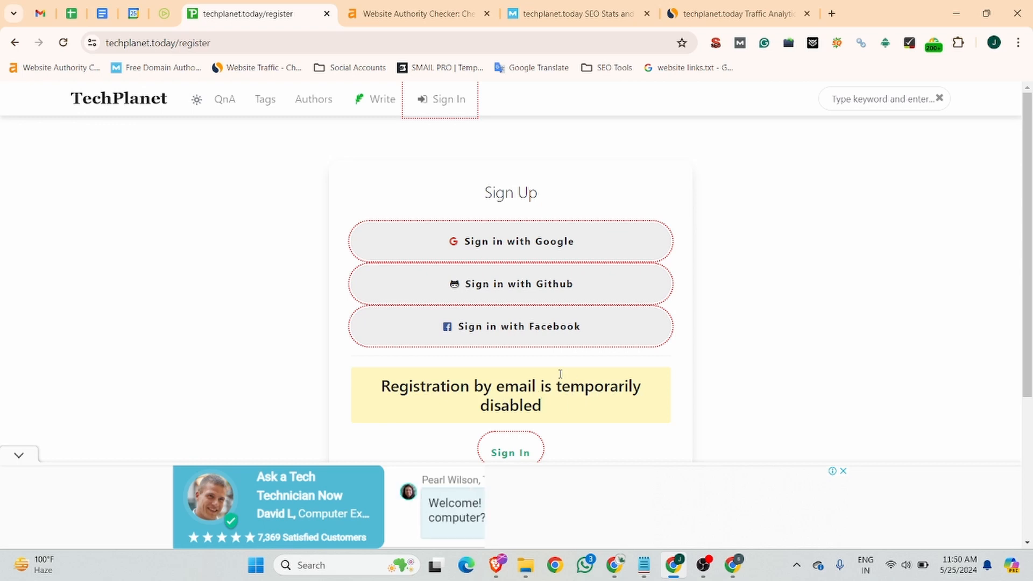
left_click(518, 246)
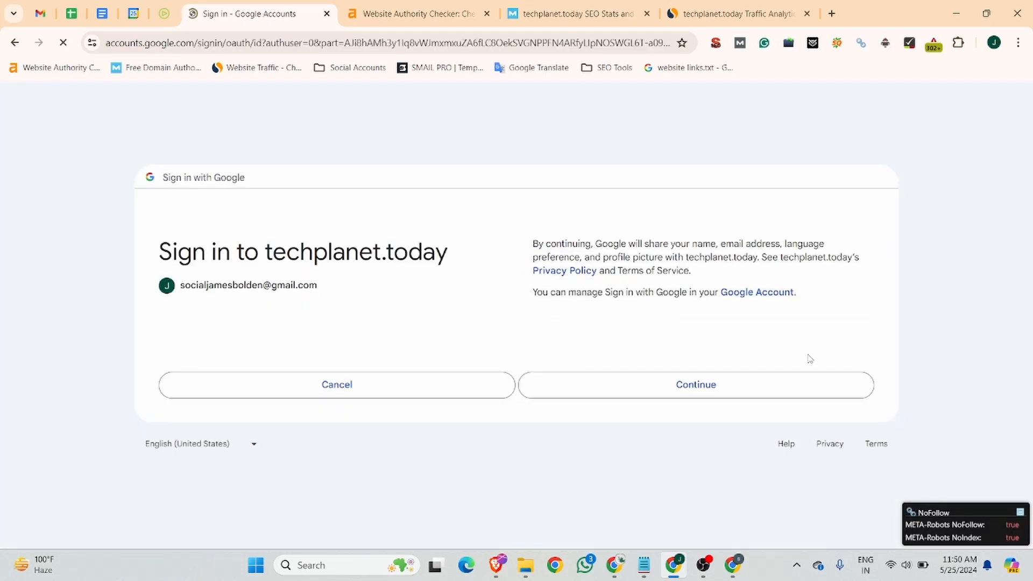
left_click(704, 389)
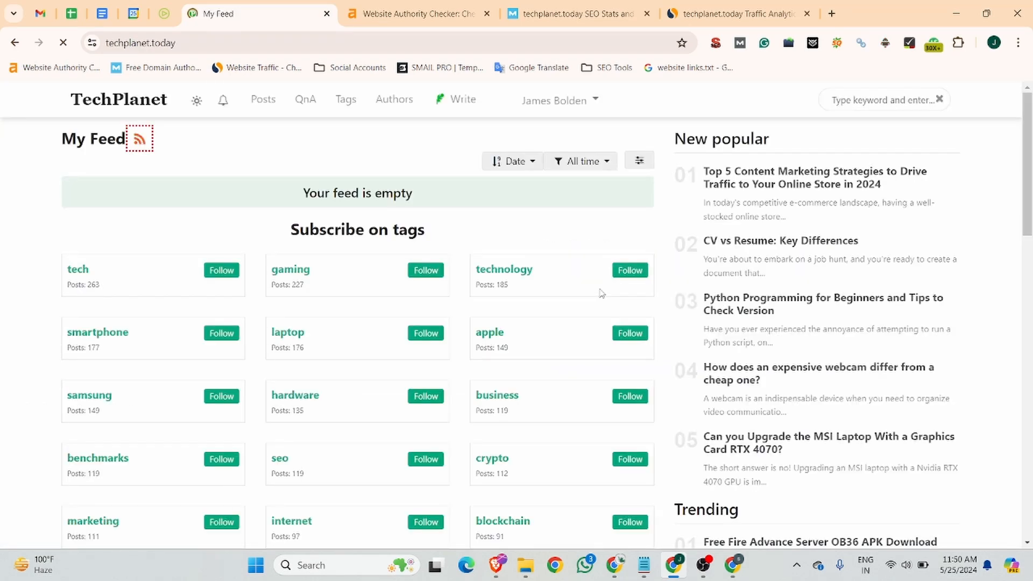
View the new account's public profile page, and open the account settings.
left_click(586, 161)
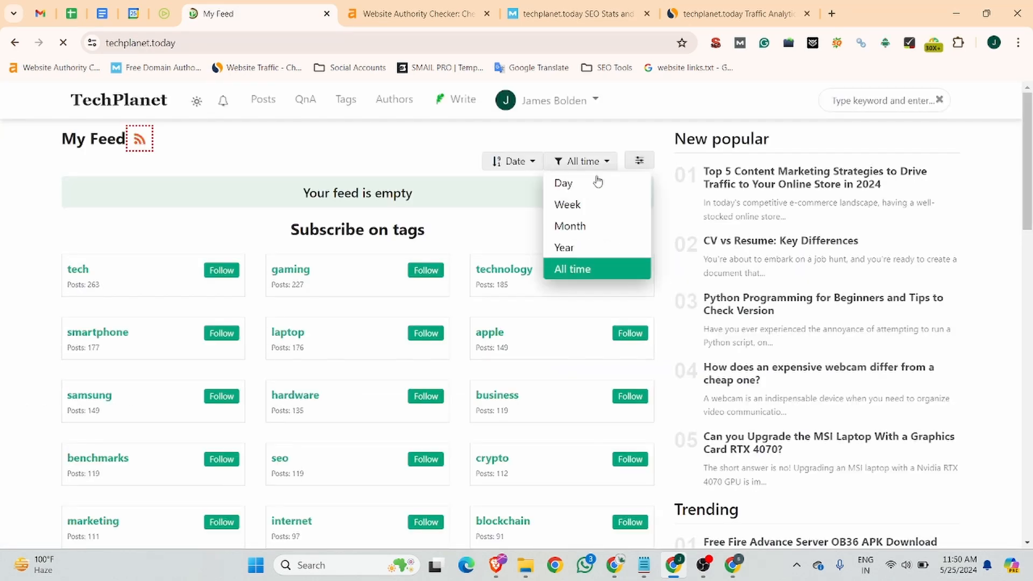
left_click(570, 100)
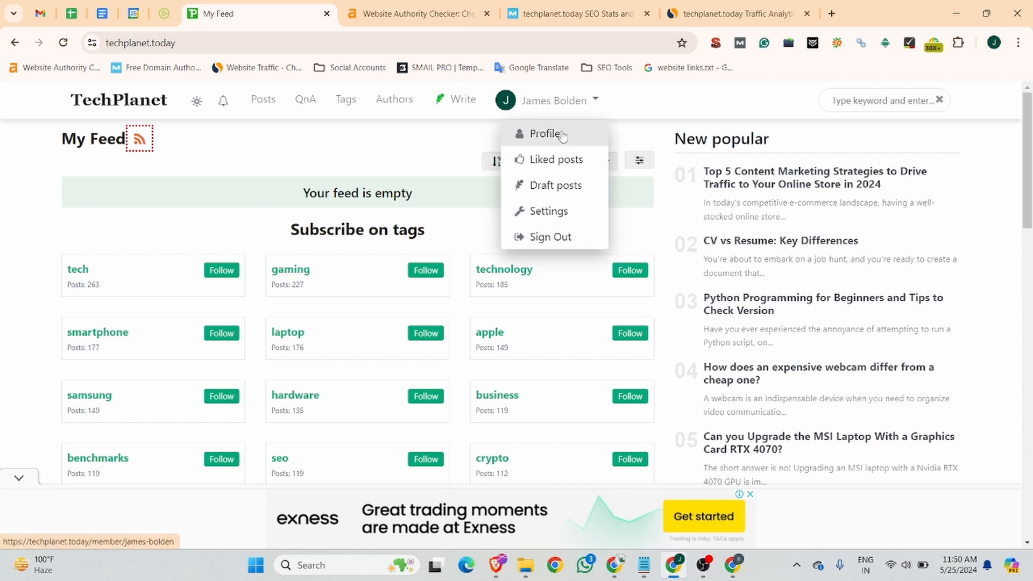
left_click(556, 133)
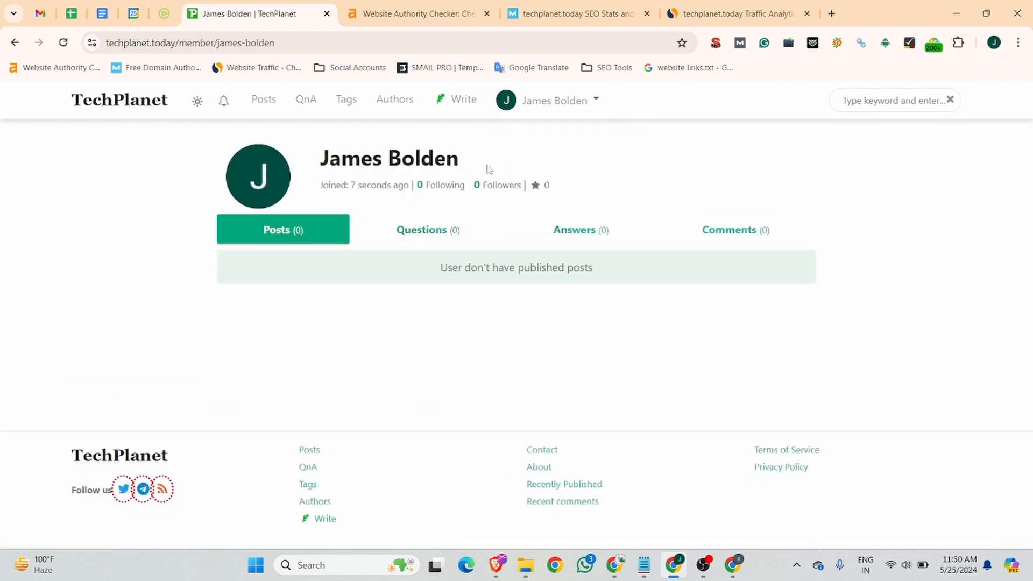
left_click(578, 105)
left_click(552, 213)
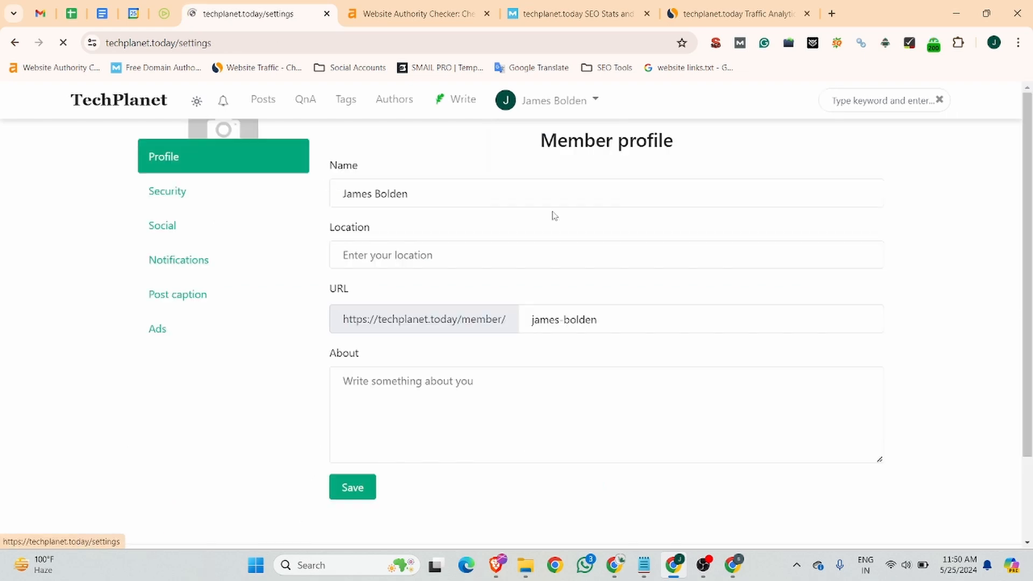
Upload the jobma_logo image from the Downloads folder as the profile picture.
left_click(214, 200)
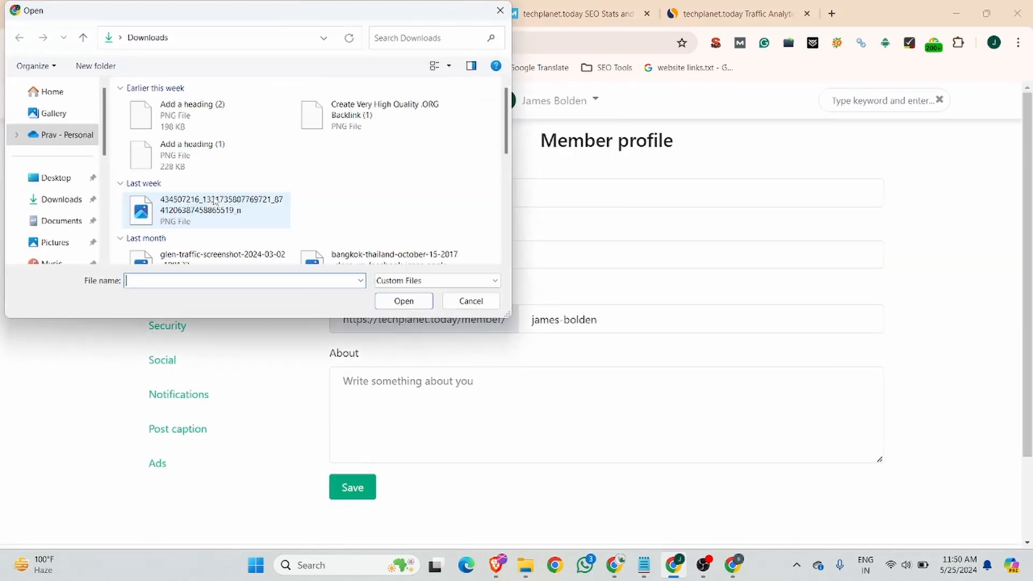
scroll(204, 188, "down", 5)
left_click(204, 161)
left_click(391, 295)
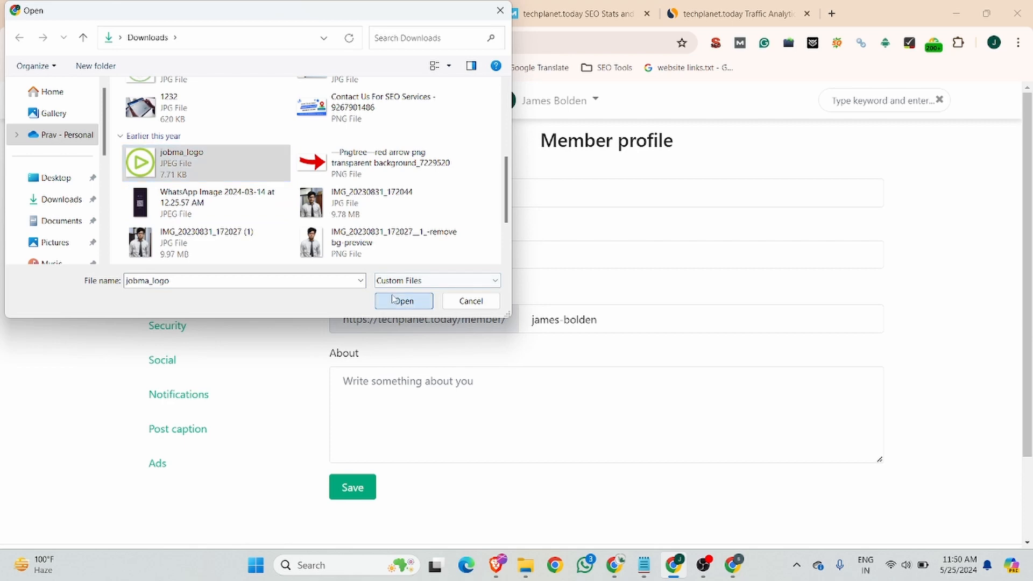
Set the member name to Jobma and fill in the location with the first saved company address.
triple_click(333, 199)
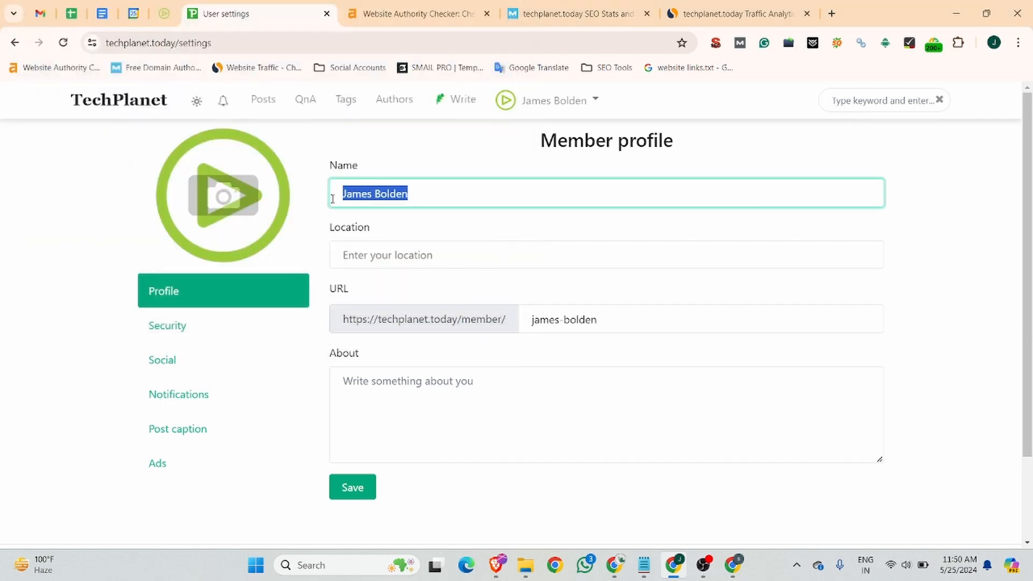
type("Jobma")
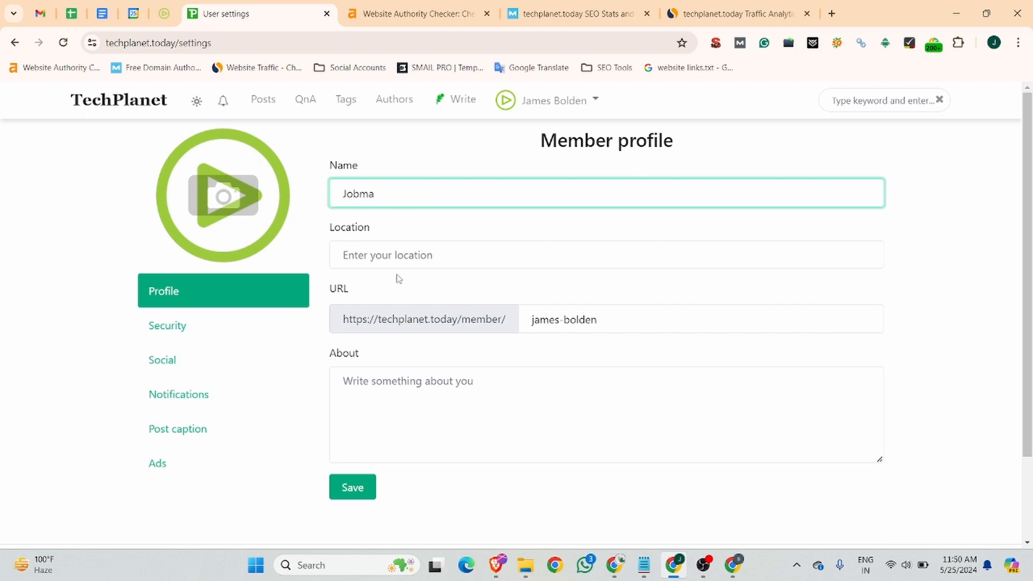
left_click(398, 257)
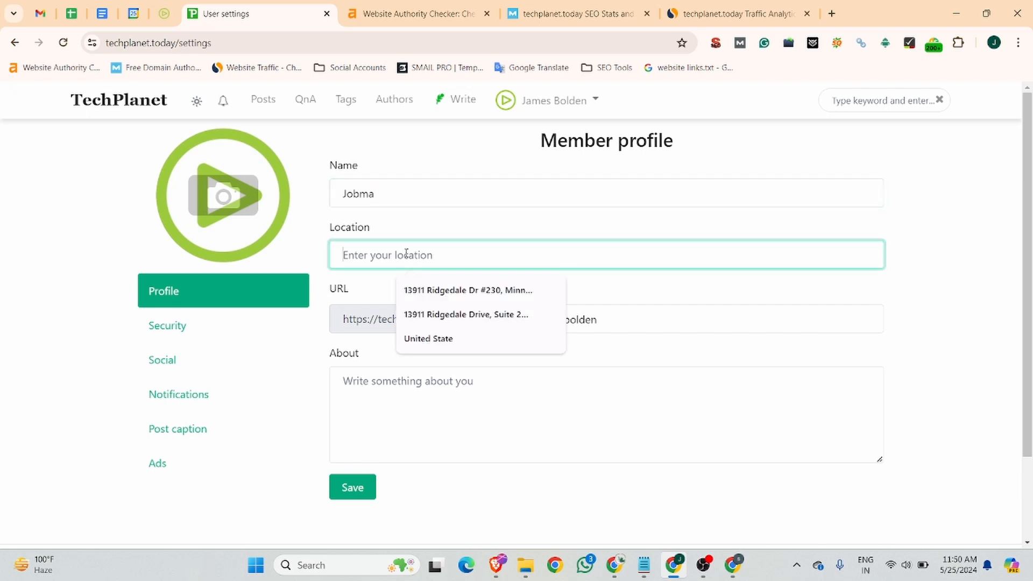
left_click(449, 290)
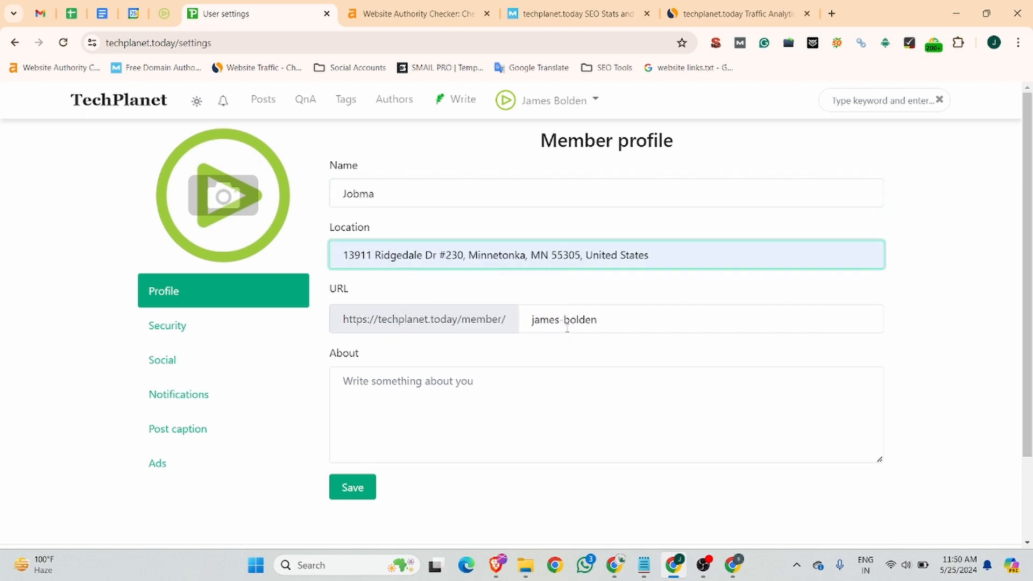
Replace the ending of the member profile URL with jobma.
left_click_drag(627, 321, 423, 323)
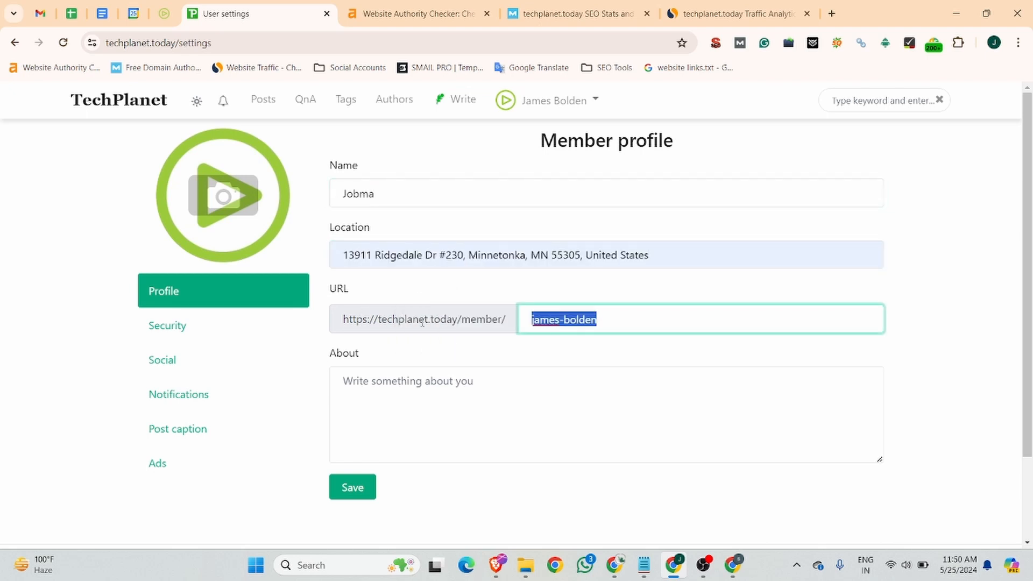
key("BackSpace")
type("jobma")
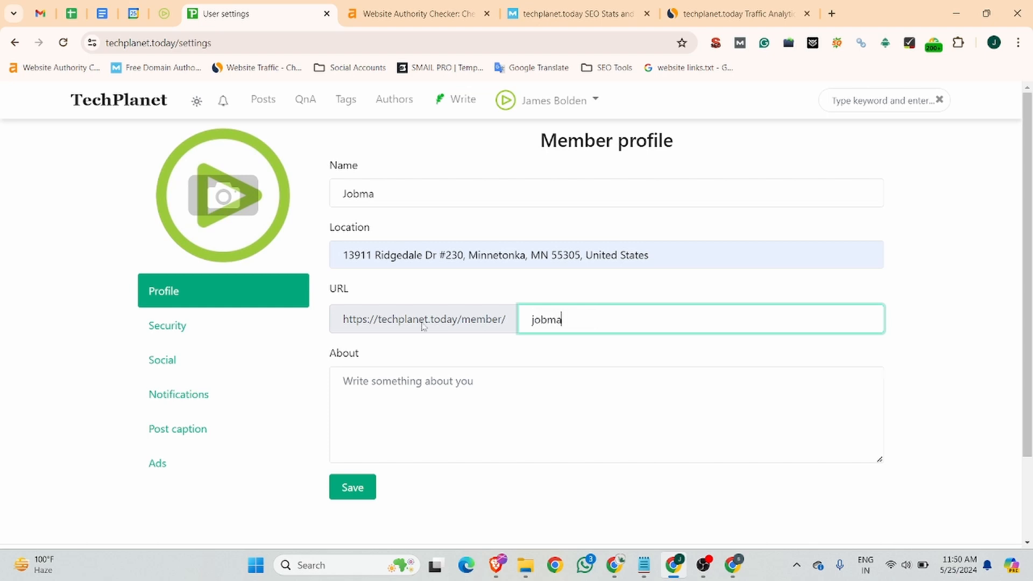
key("ctrl+a")
Copy the "Founded in 2012" About paragraph from the Business Listing document into the profile's About field, and save the profile.
left_click(531, 382)
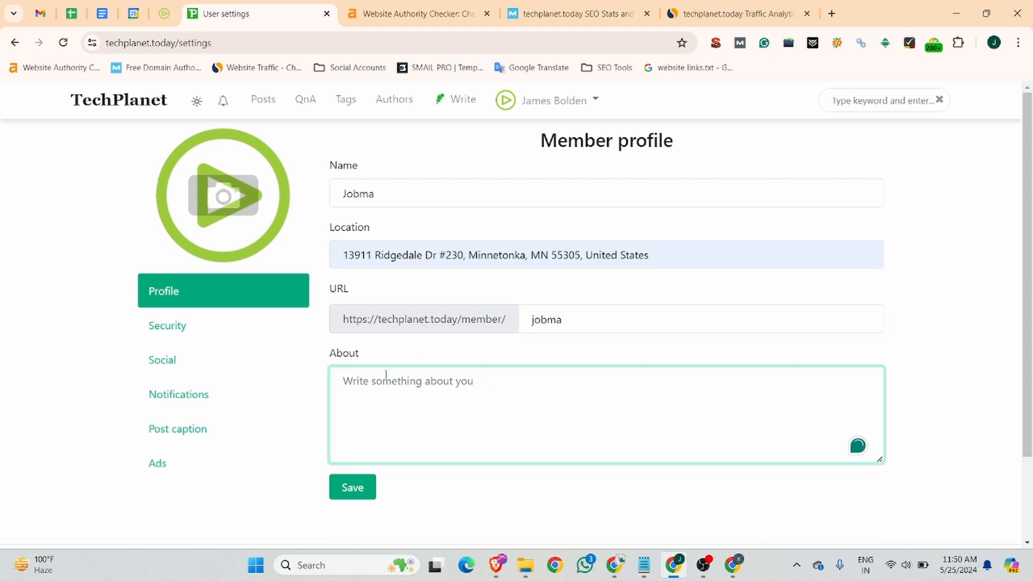
left_click(101, 13)
scroll(409, 371, "down", 4)
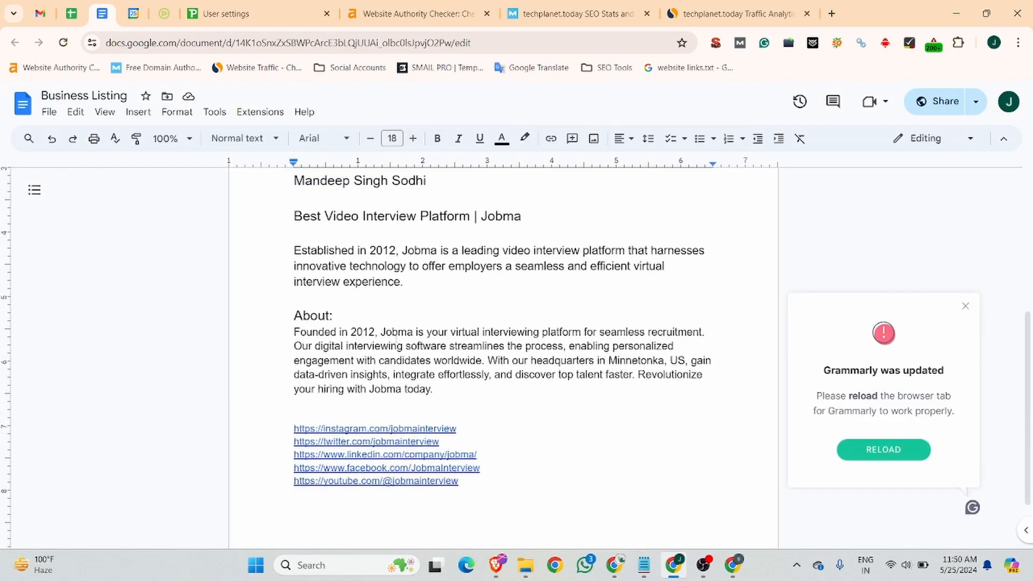
left_click_drag(433, 389, 293, 331)
key("ctrl+c")
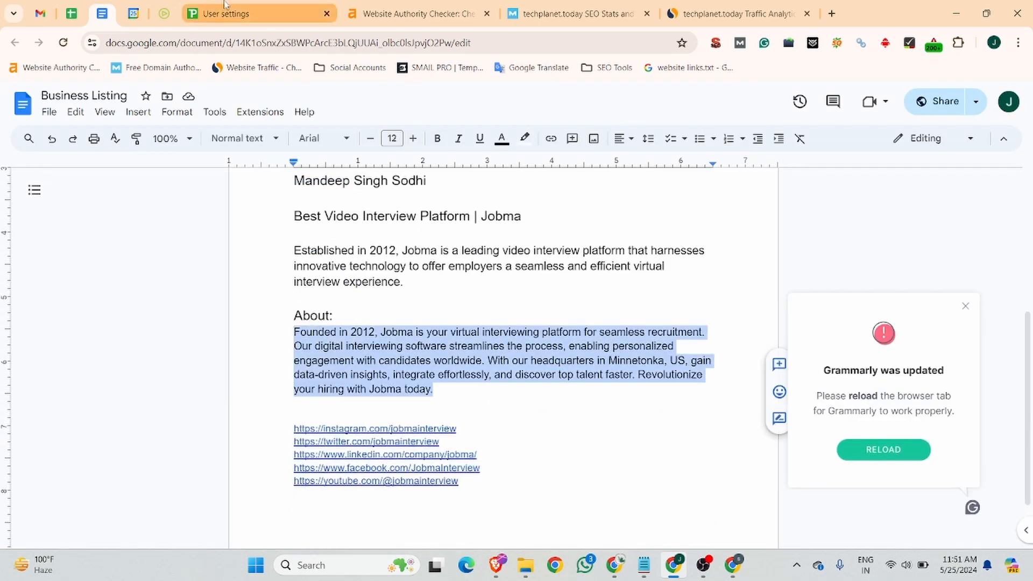
left_click(194, 10)
key("ctrl+v")
scroll(377, 414, "down", 2)
left_click(352, 384)
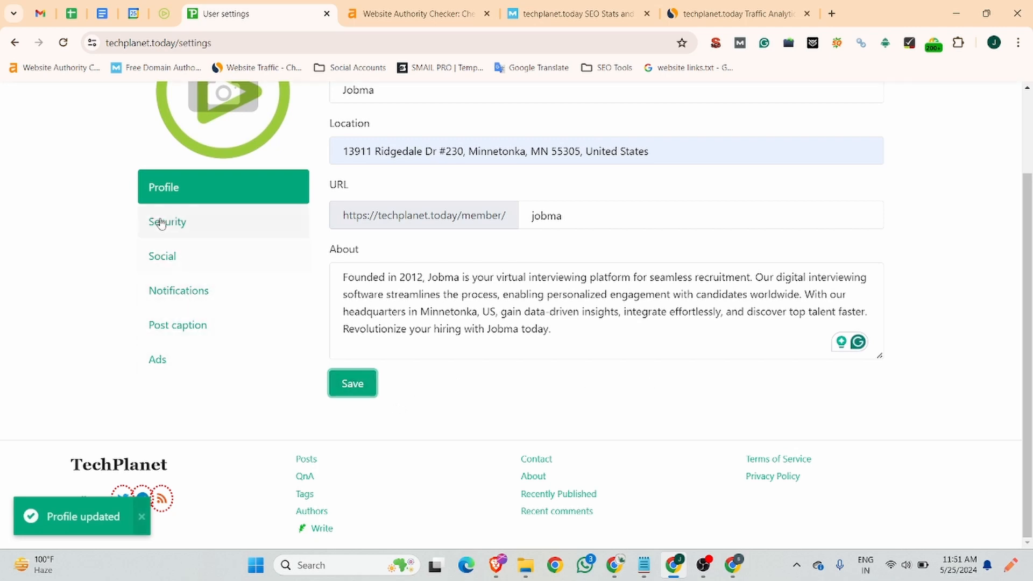
left_click(179, 263)
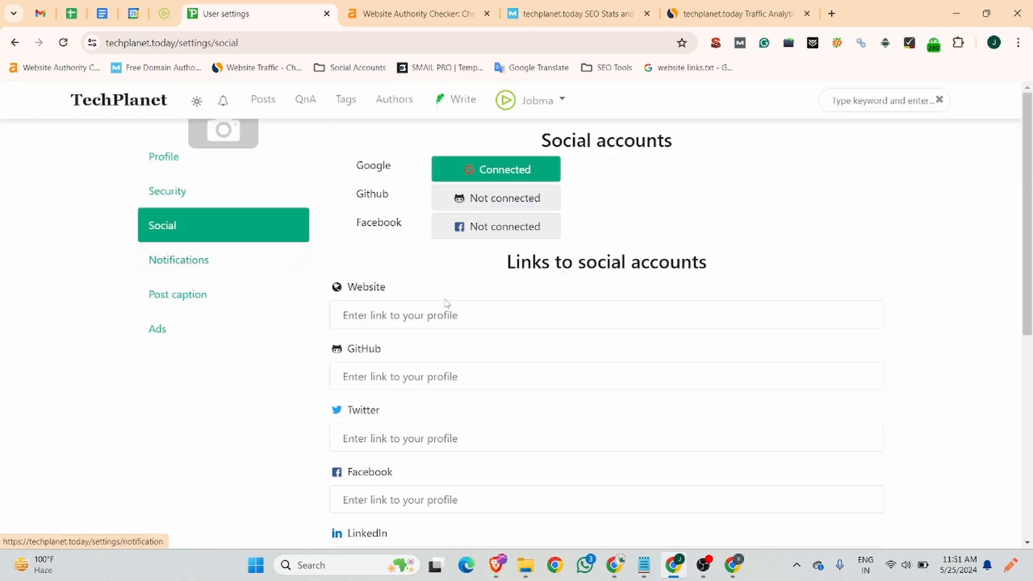
left_click(446, 304)
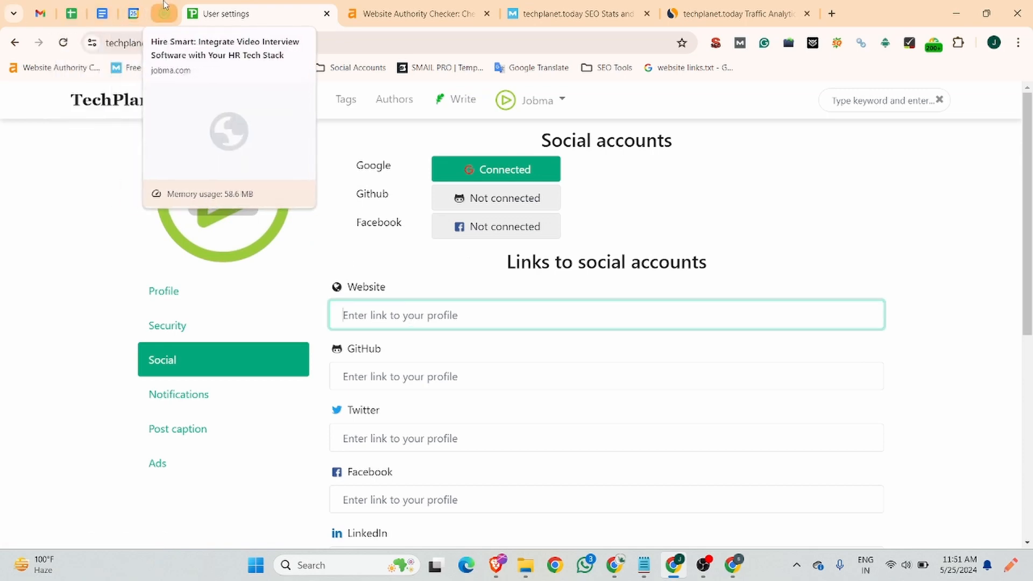
left_click(164, 13)
left_click_drag(106, 42, 204, 42)
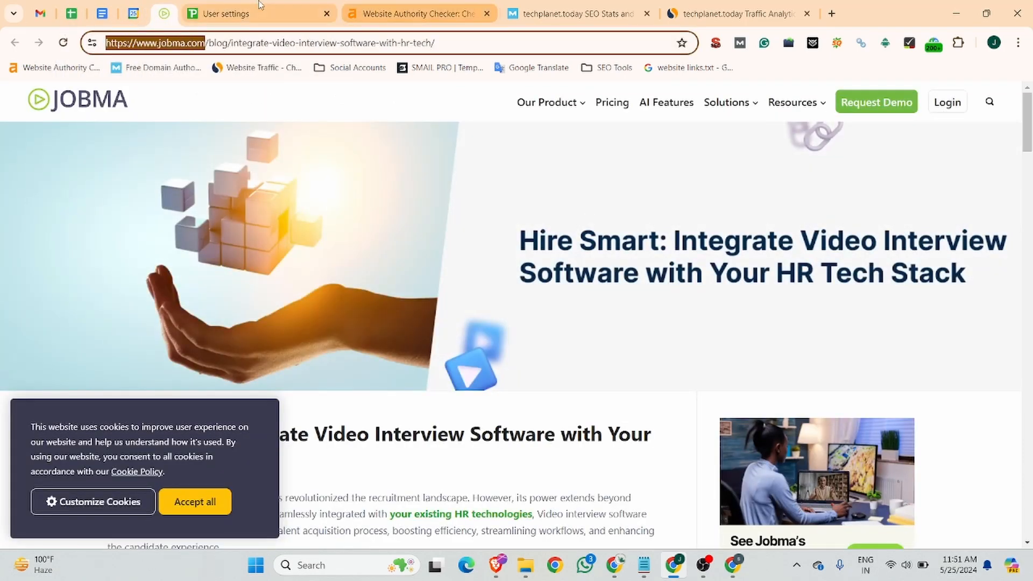
key("ctrl+c")
left_click(259, 10)
left_click(417, 302)
key("ctrl+v")
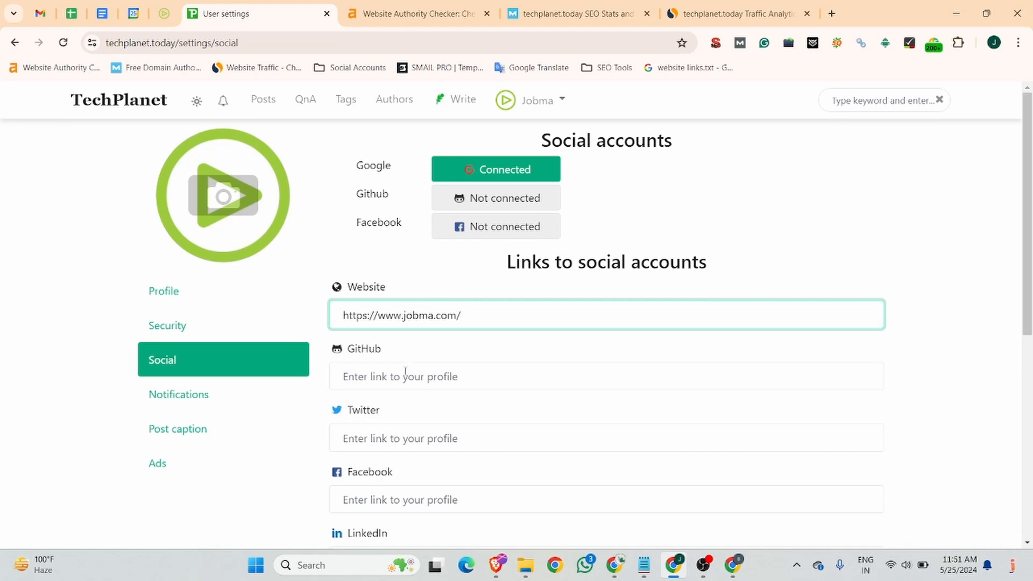
scroll(404, 365, "down", 2)
left_click(389, 295)
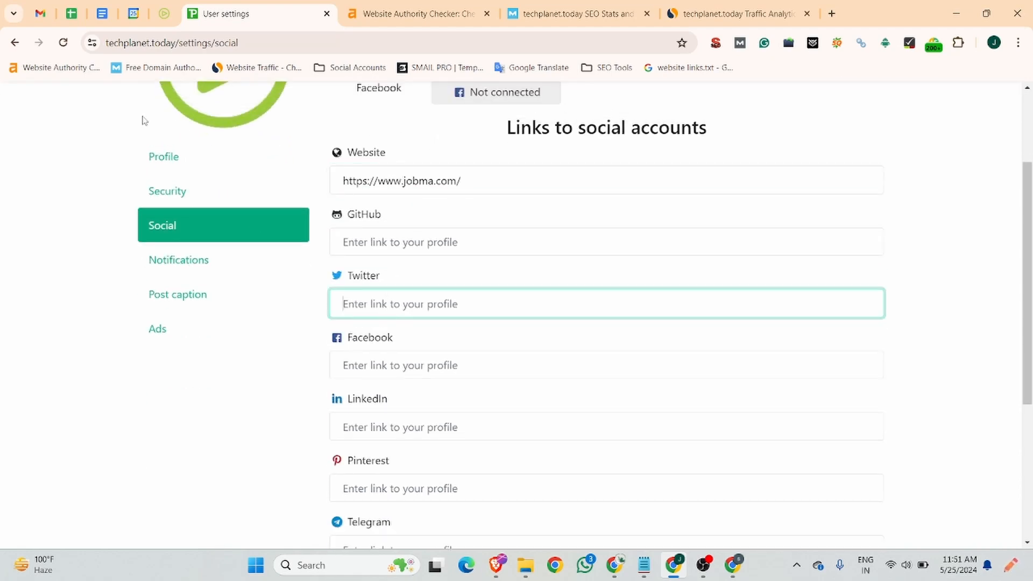
left_click(102, 13)
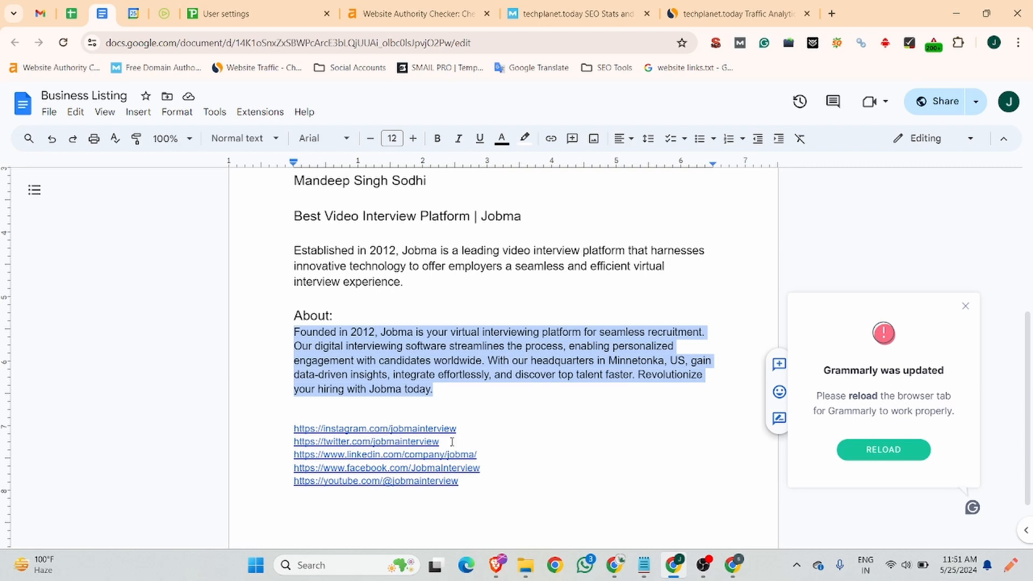
left_click_drag(452, 441, 271, 441)
key("ctrl+c")
left_click(258, 13)
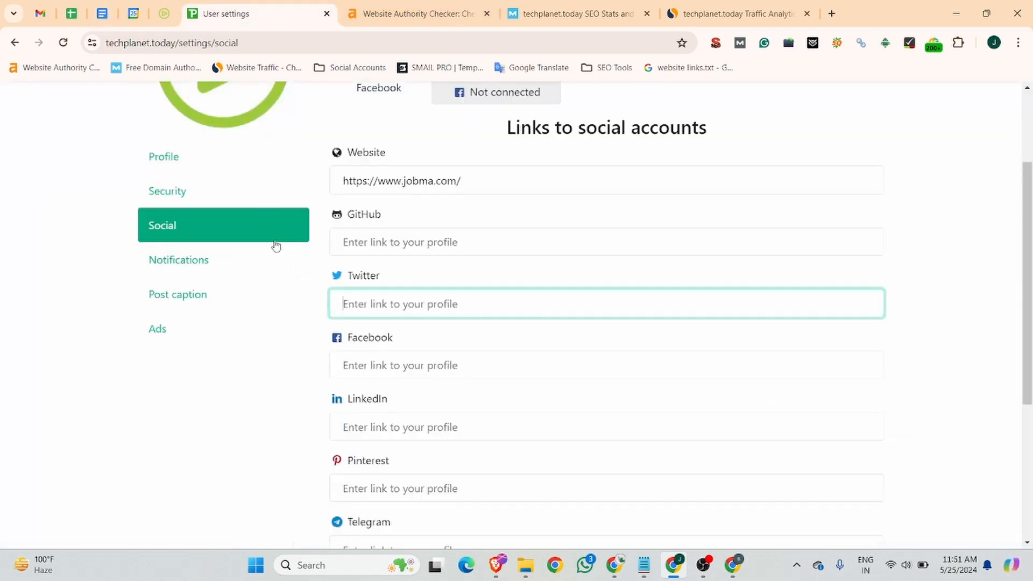
key("ctrl+v")
left_click(373, 363)
left_click(102, 12)
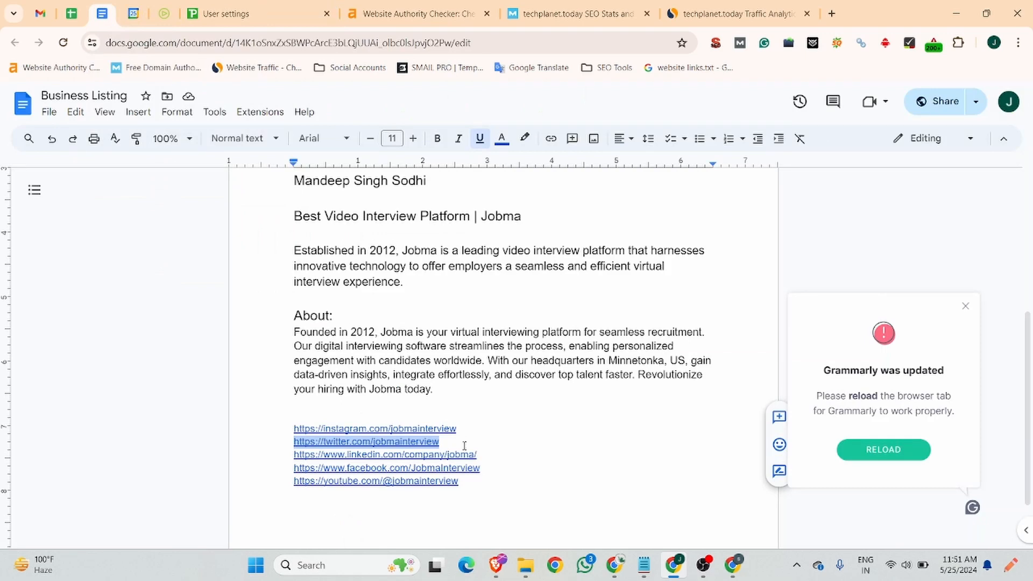
left_click_drag(484, 470, 294, 468)
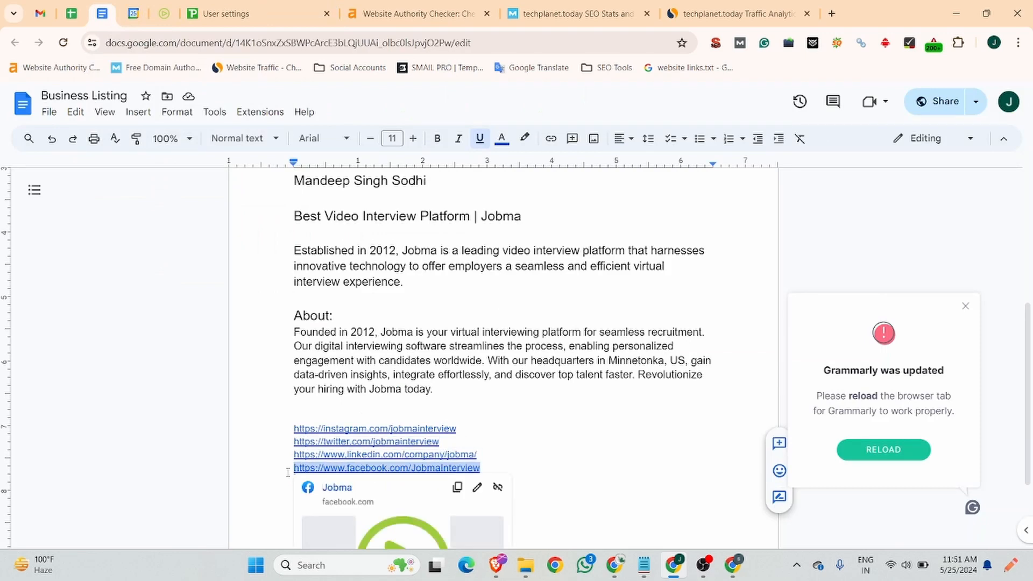
left_click(334, 8)
key("ctrl+v")
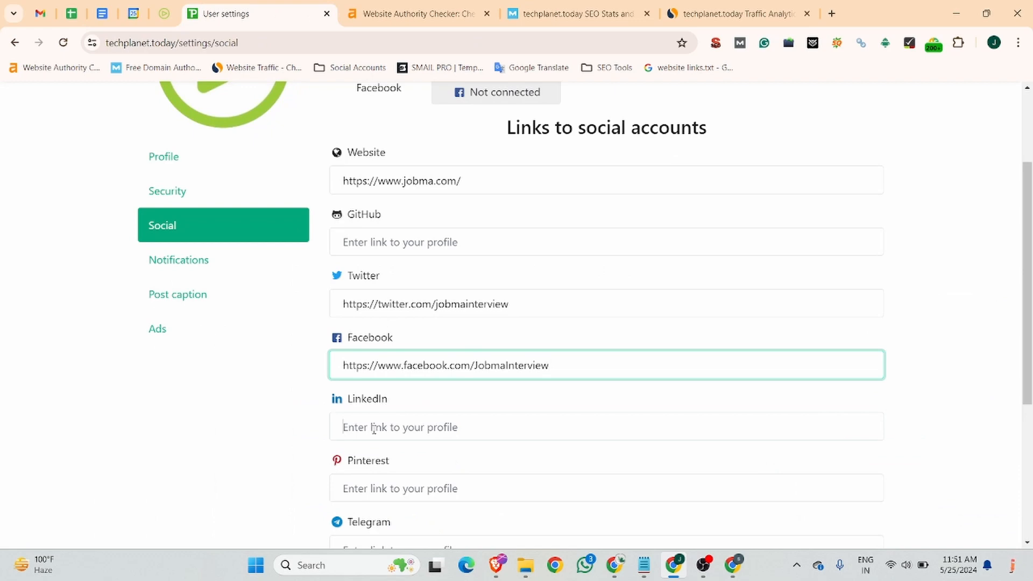
left_click(377, 428)
left_click(100, 10)
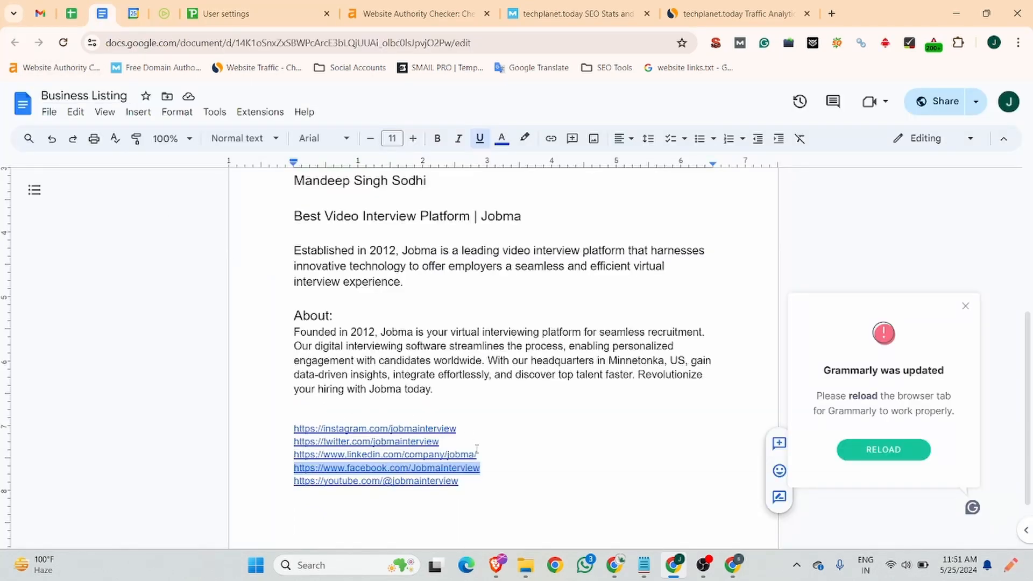
left_click_drag(491, 454, 293, 455)
left_click(258, 13)
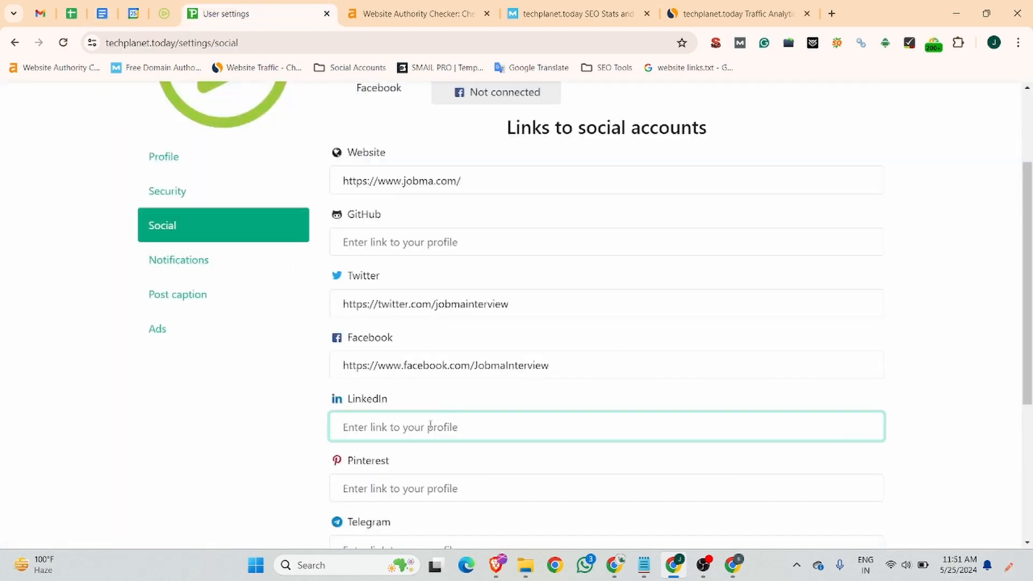
key("ctrl+v")
scroll(385, 463, "down", 3)
left_click(382, 407)
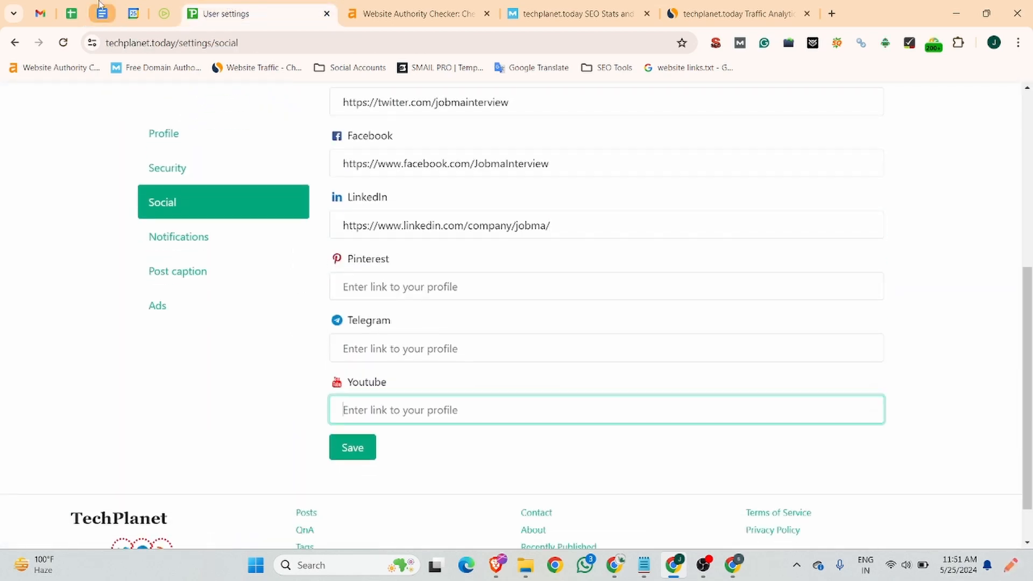
left_click(101, 13)
left_click_drag(459, 414, 251, 415)
left_click(227, 6)
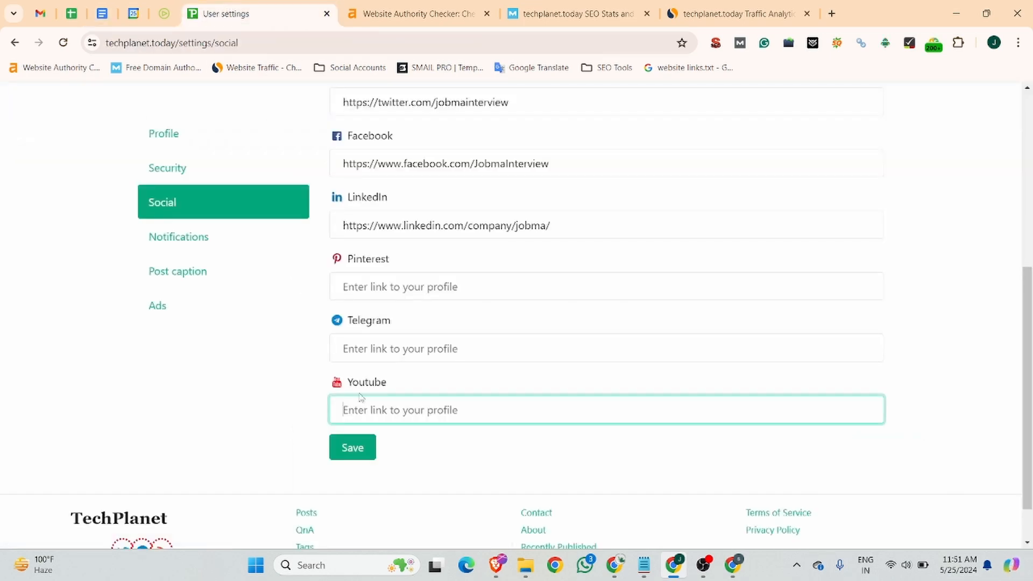
key("ctrl+v")
scroll(407, 283, "up", 3)
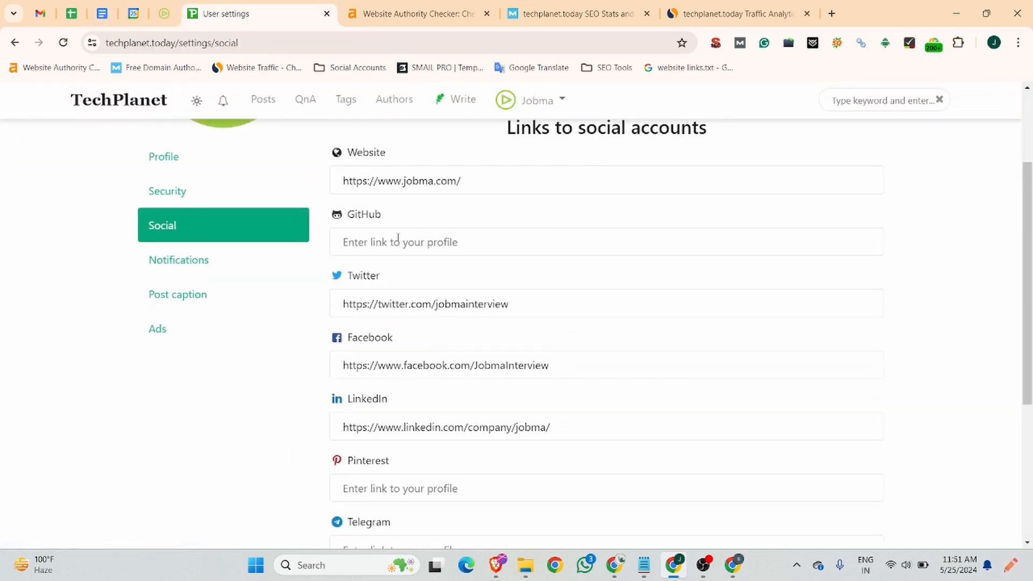
scroll(418, 267, "down", 5)
left_click(358, 394)
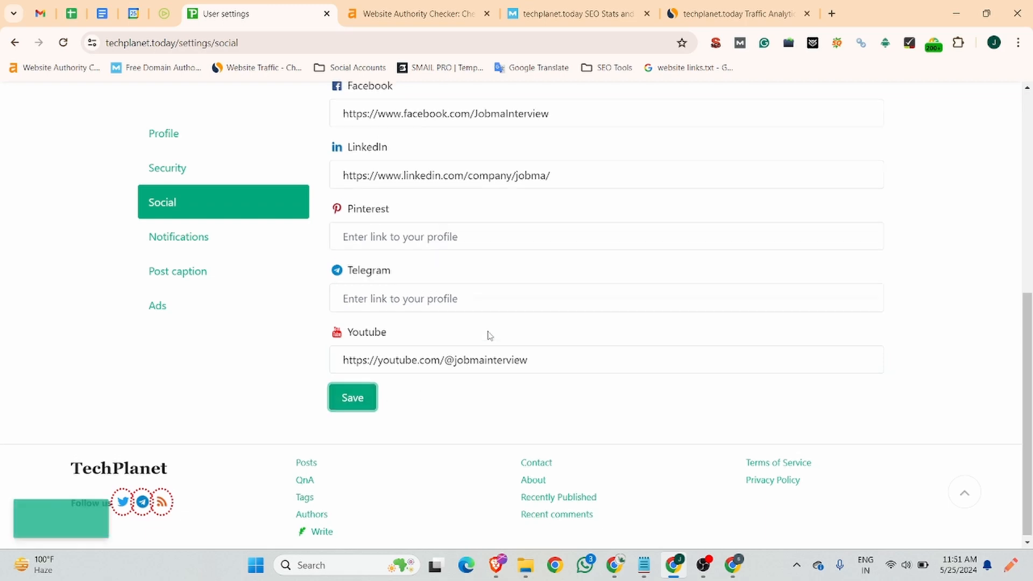
Open the Jobma member profile page and load its address, techplanet.today/member/jobma, in an incognito window.
left_click(548, 100)
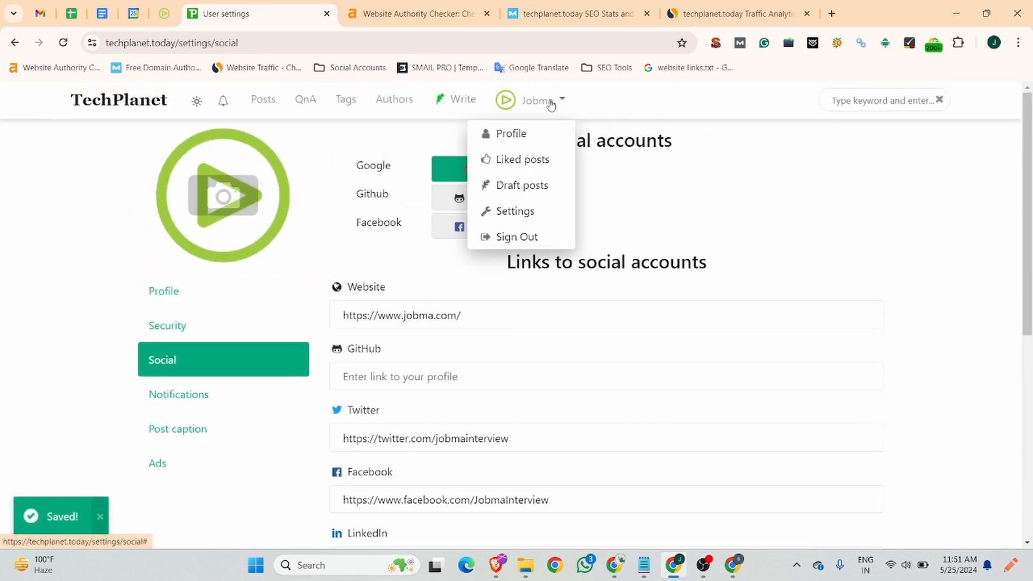
left_click(492, 132)
left_click(257, 37)
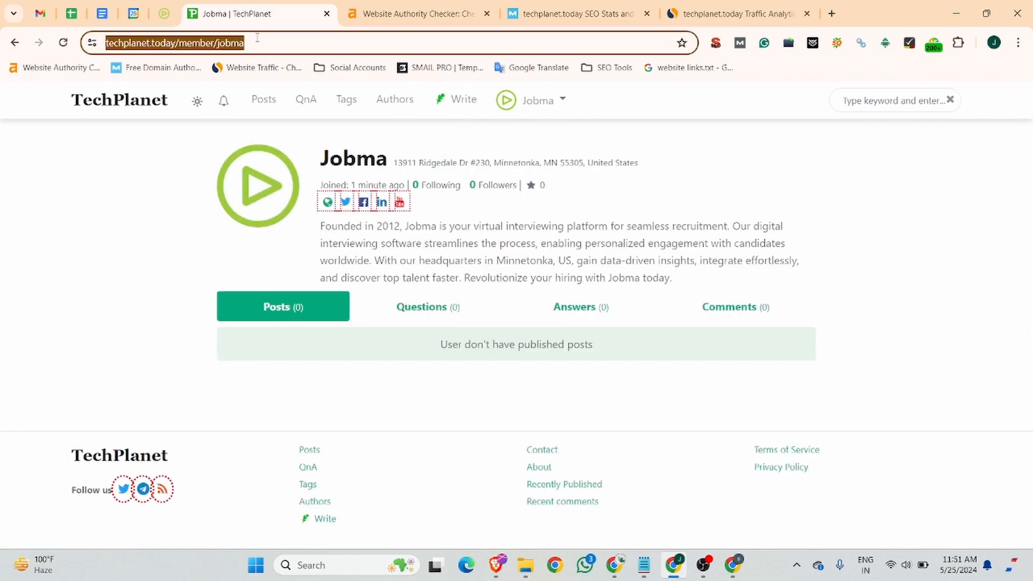
key("ctrl+shift+n")
key("ctrl+v")
key("Return")
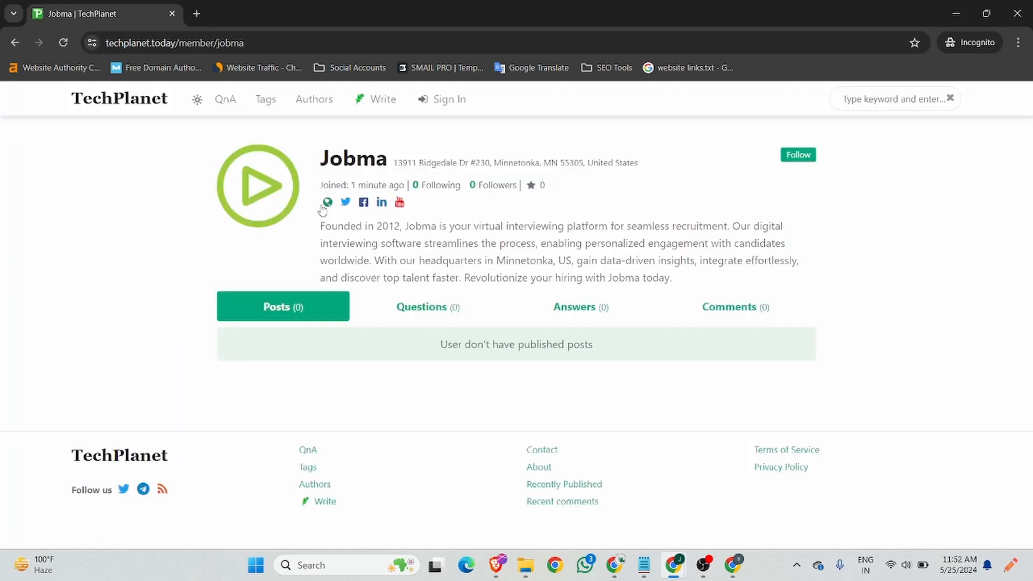
Inspect the HTML of the profile's website link to check its rel attribute, and close the incognito window.
right_click(325, 206)
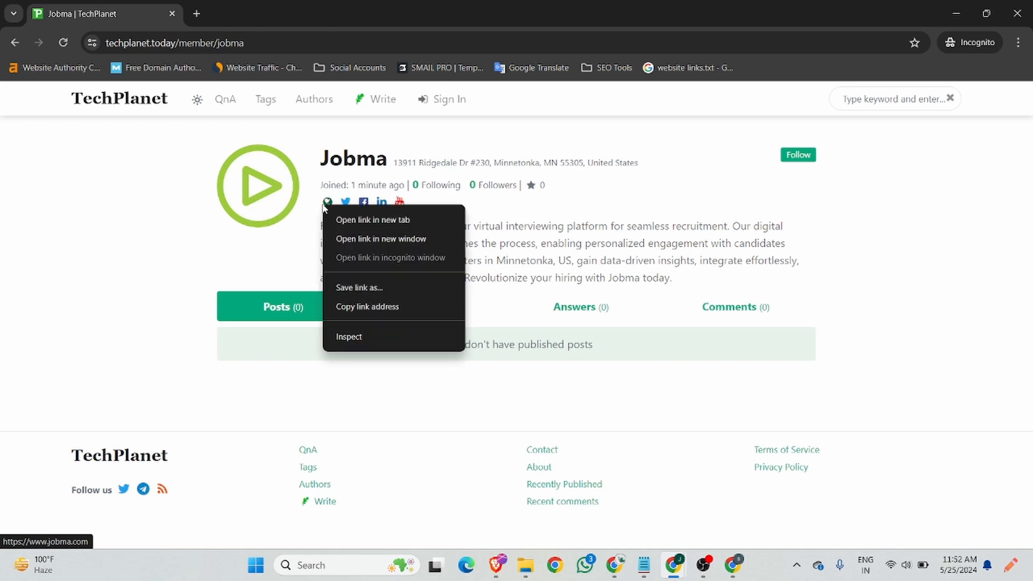
left_click(341, 336)
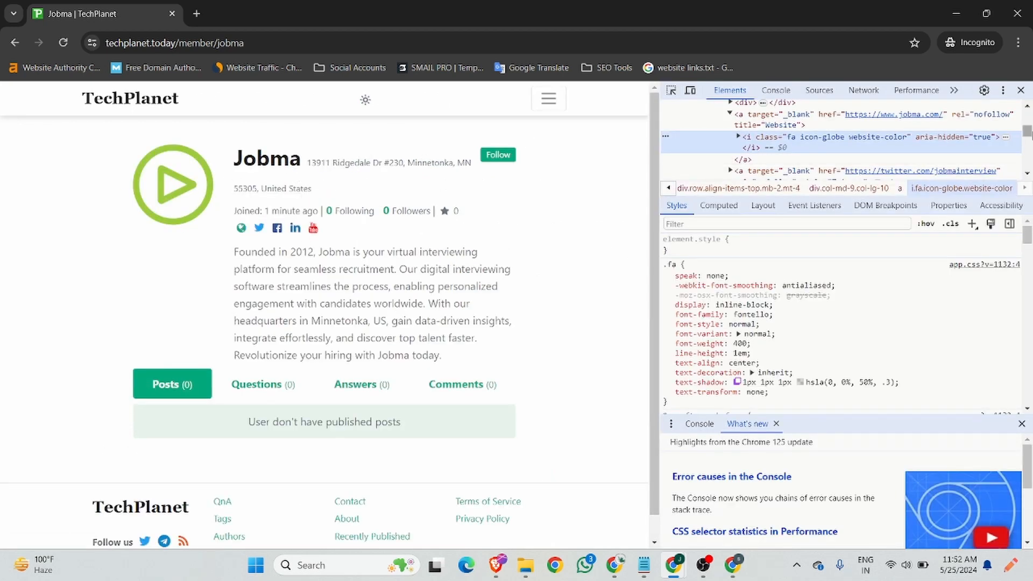
left_click(1021, 90)
left_click(1017, 13)
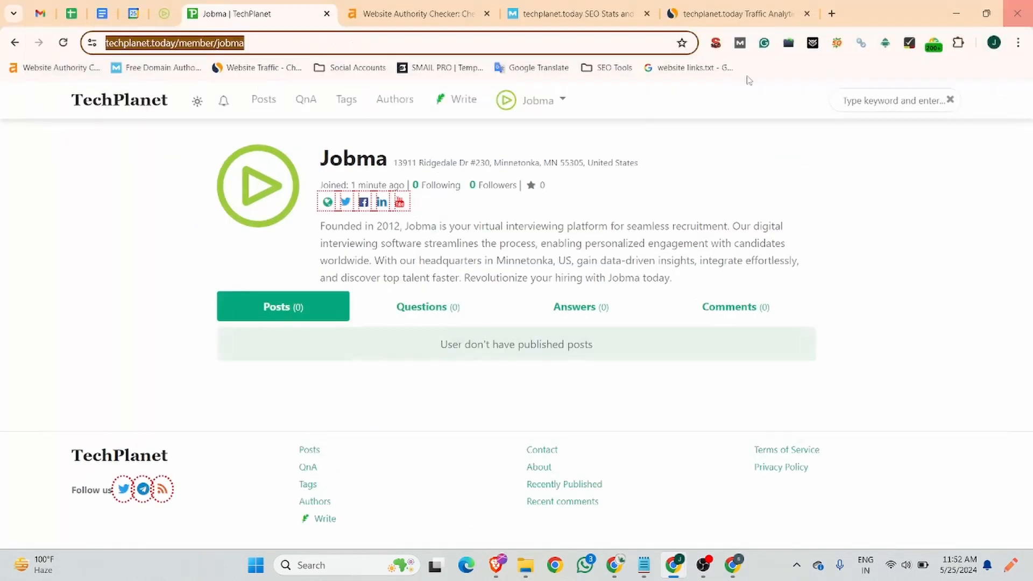
Open TechPlanet's page for writing a new story.
left_click(505, 99)
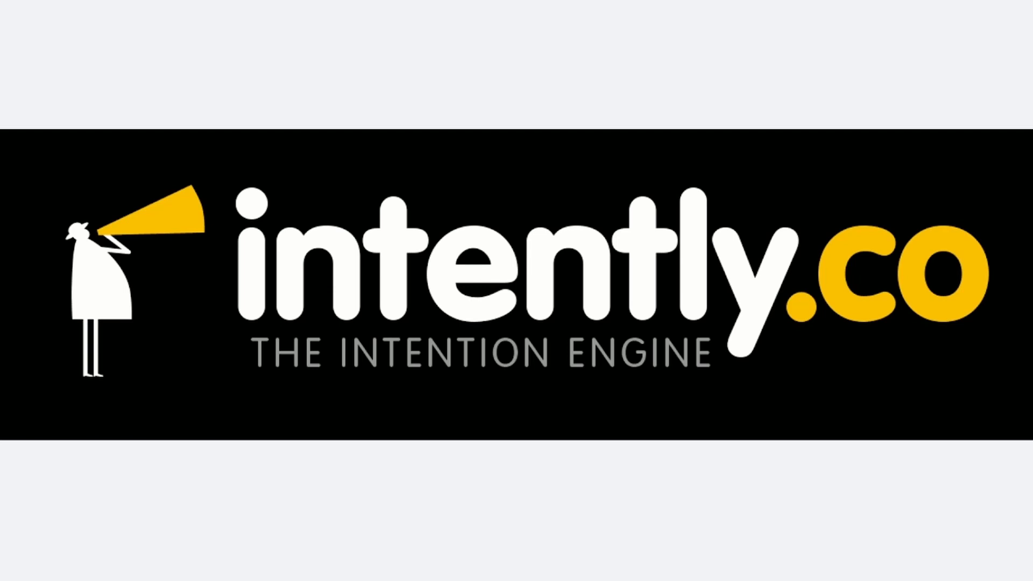
key("Right")
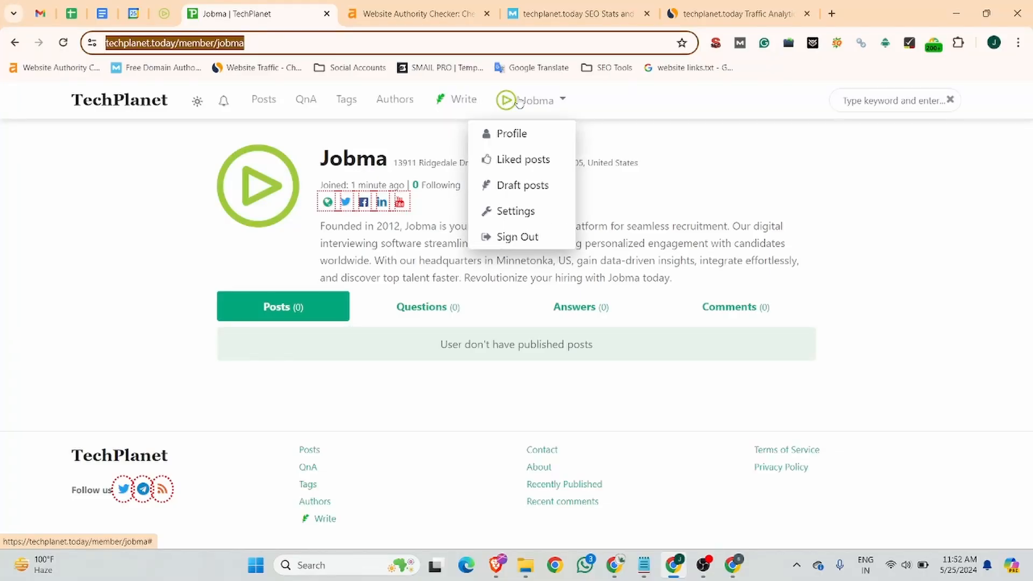
left_click(465, 102)
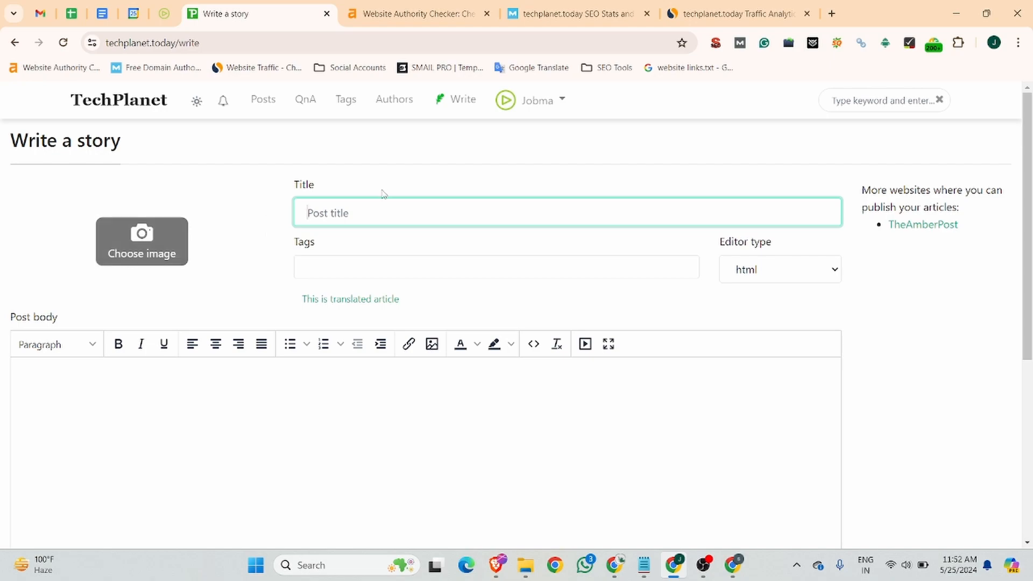
Go to the blog on the Jobma website and open the article "How to Provide Digitally Accessible Virtual Interviews".
left_click(163, 12)
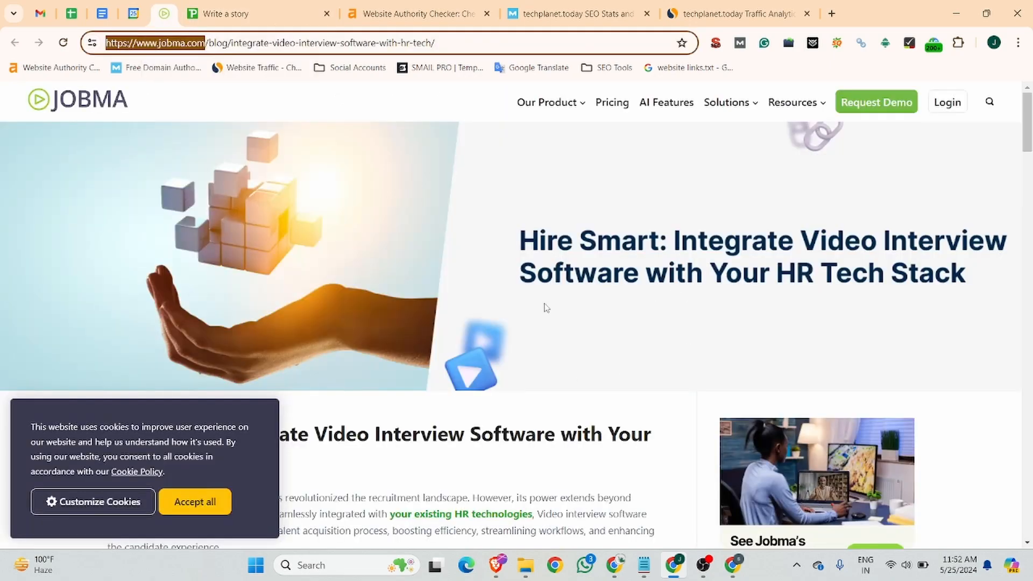
scroll(546, 308, "down", 6)
scroll(525, 299, "up", 6)
mouse_move(807, 105)
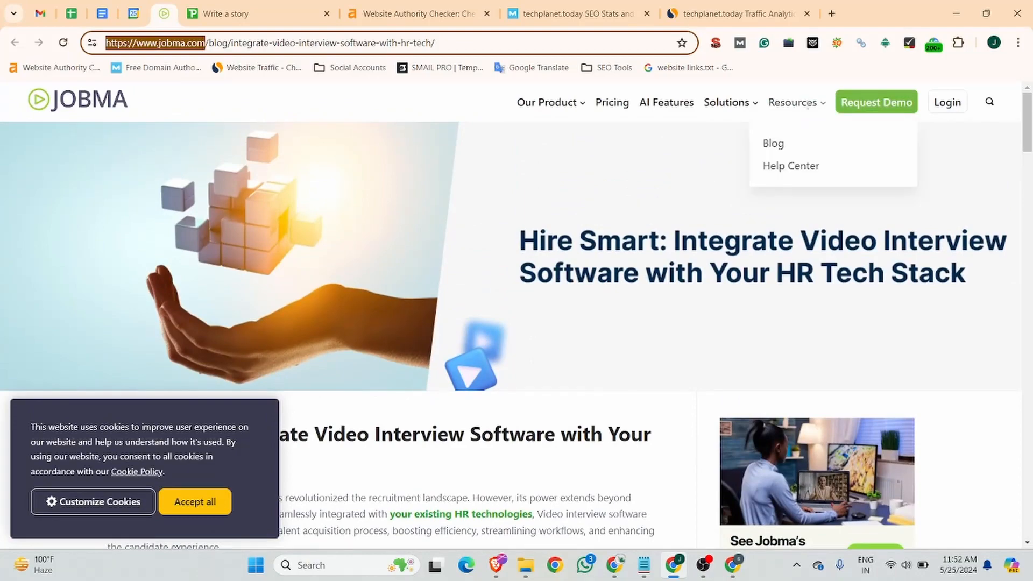
left_click(780, 152)
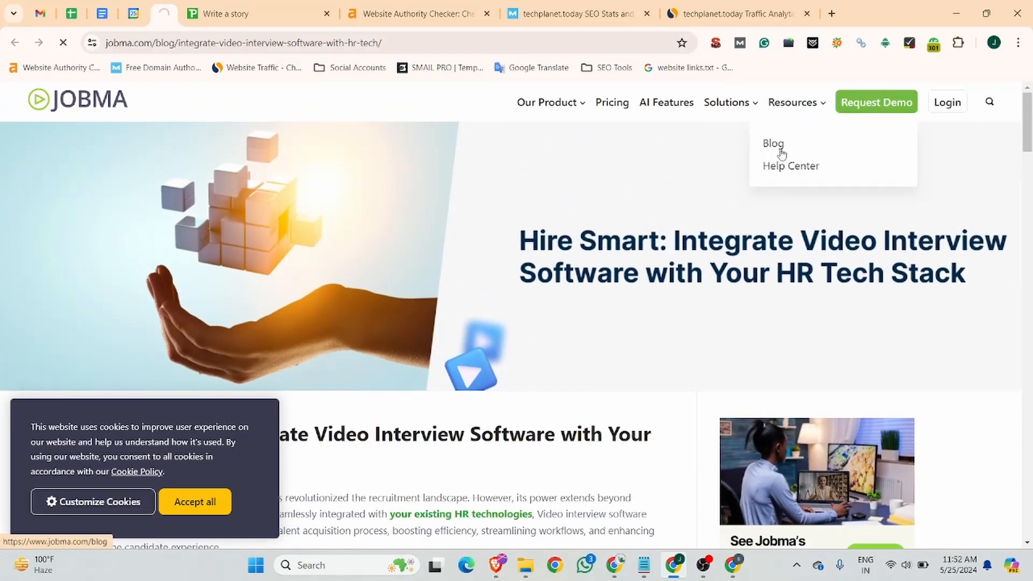
scroll(508, 277, "down", 6)
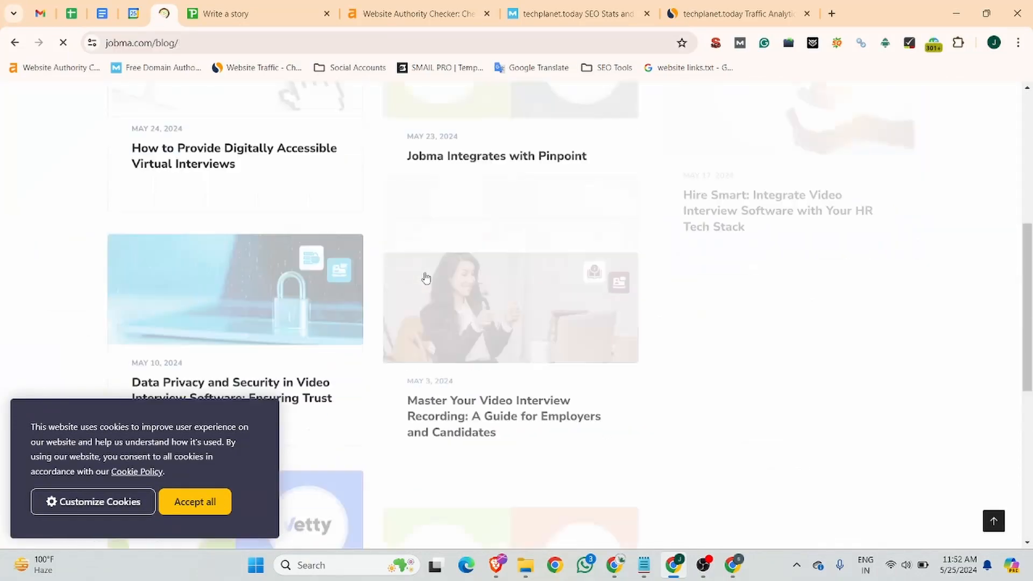
scroll(377, 285, "up", 4)
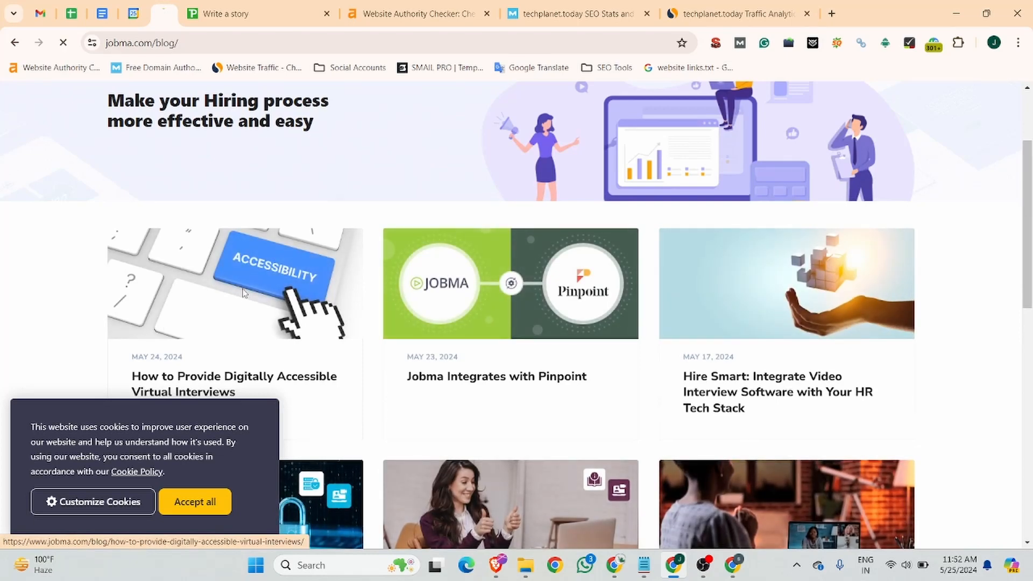
left_click(245, 293)
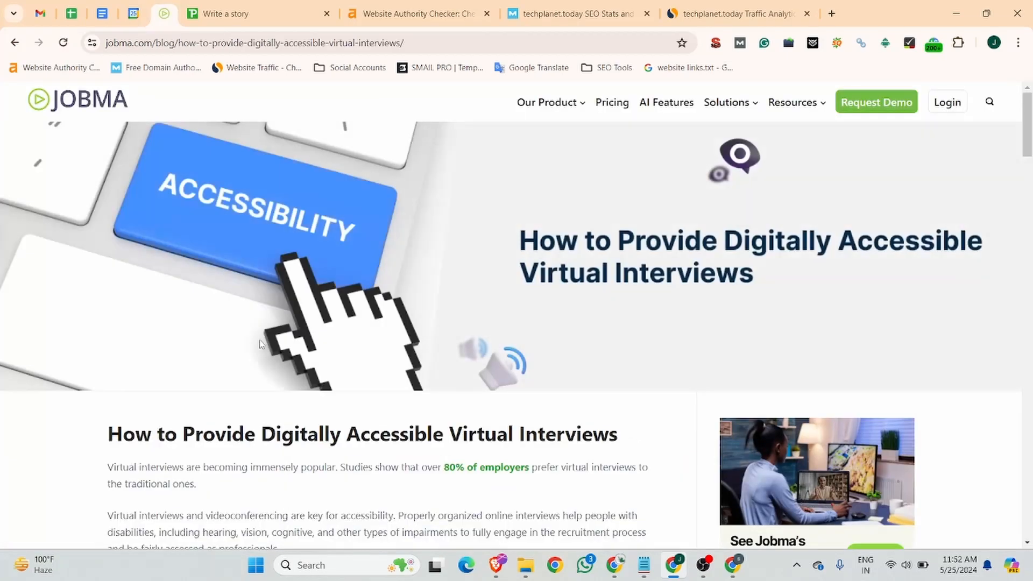
scroll(445, 210, "down", 4)
scroll(226, 267, "up", 1)
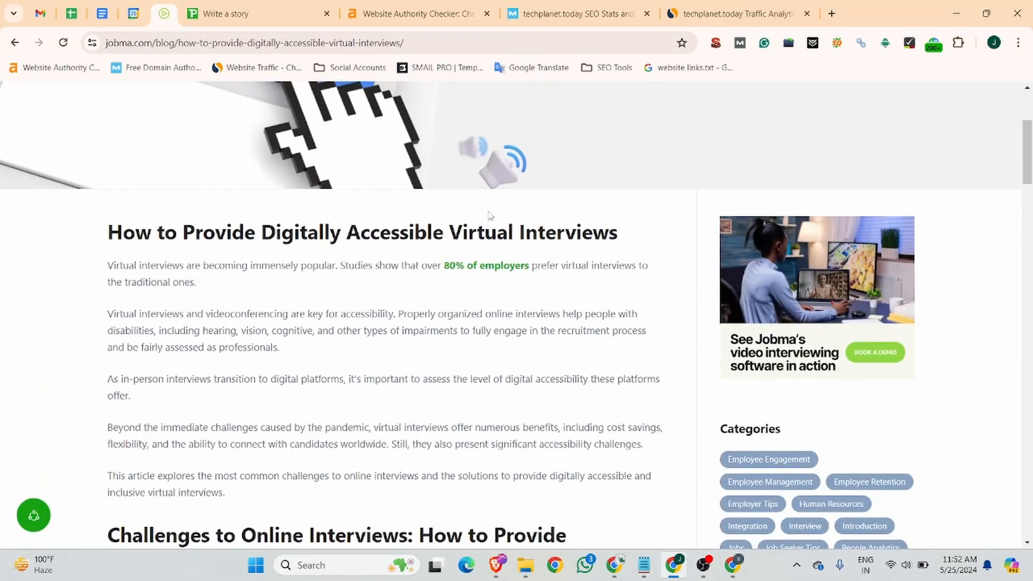
left_click_drag(115, 230, 276, 532)
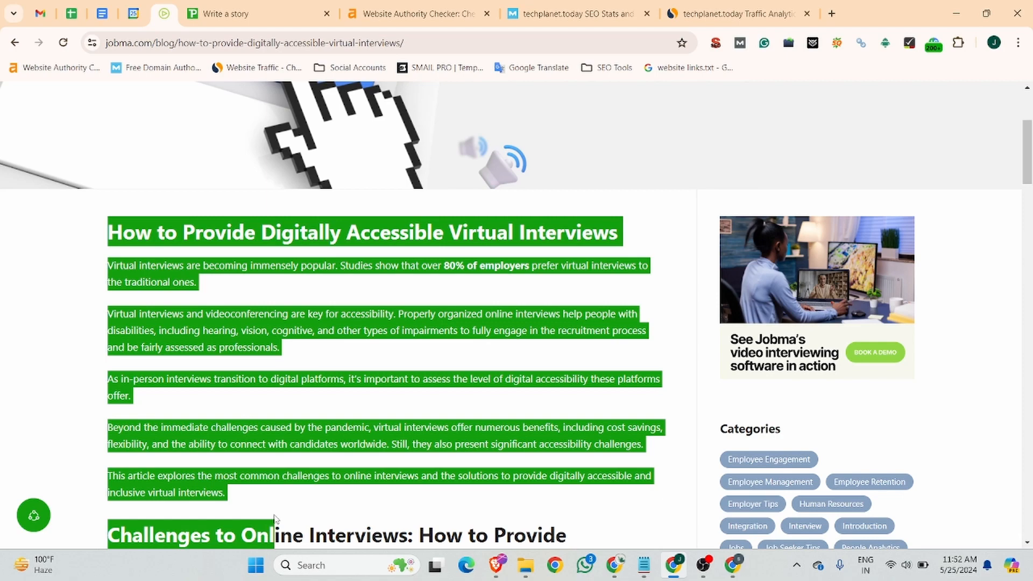
left_click_drag(360, 475, 531, 509)
right_click(361, 473)
left_click(196, 347)
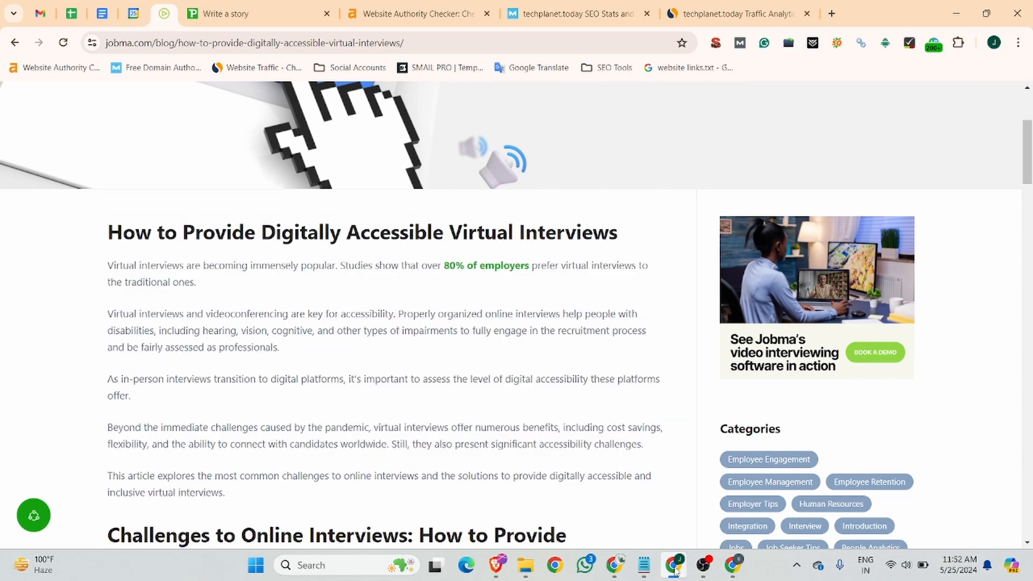
Open a new browser window under the other personal Chrome profile.
left_click(614, 565)
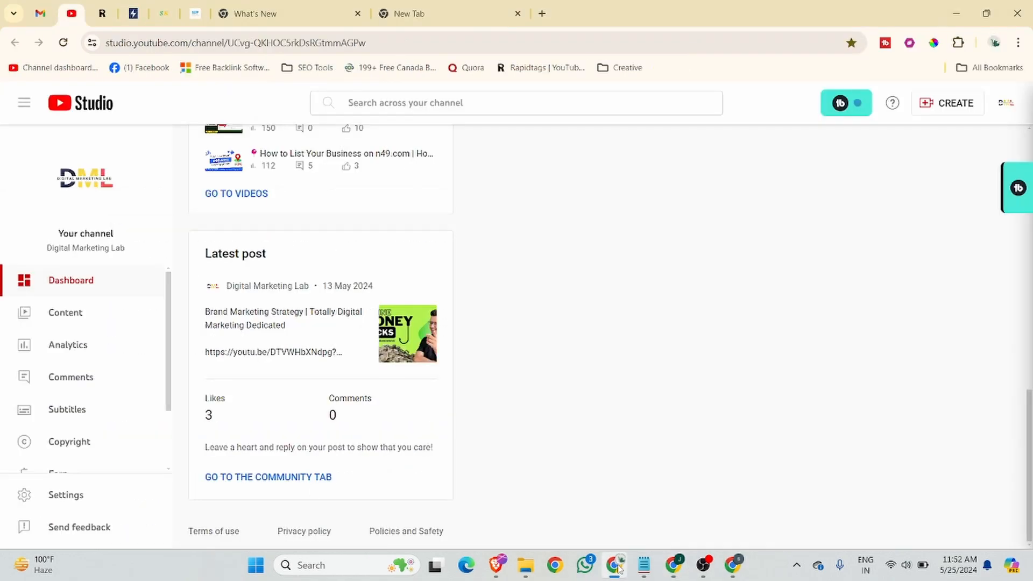
left_click(673, 565)
left_click(995, 43)
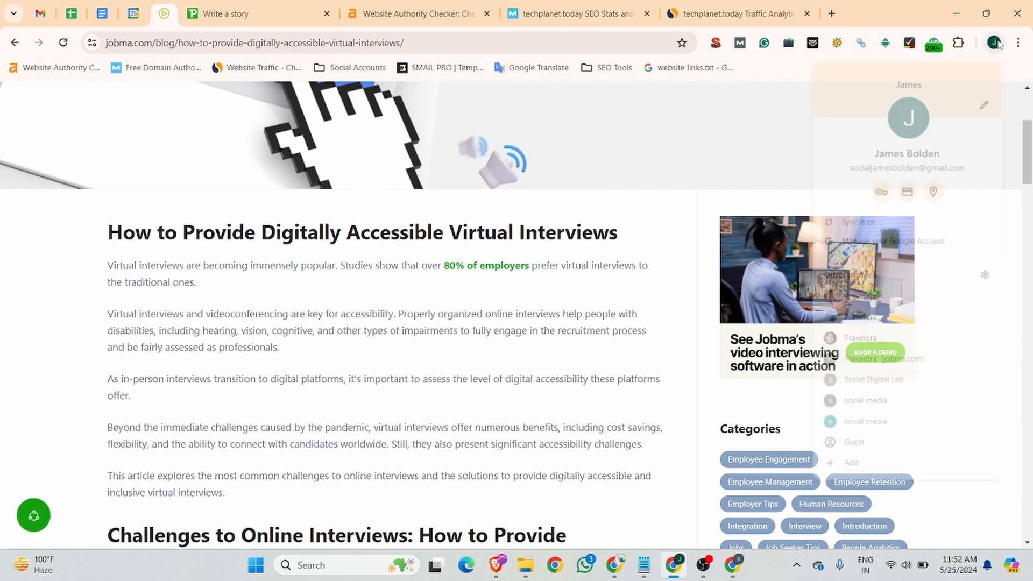
left_click(860, 296)
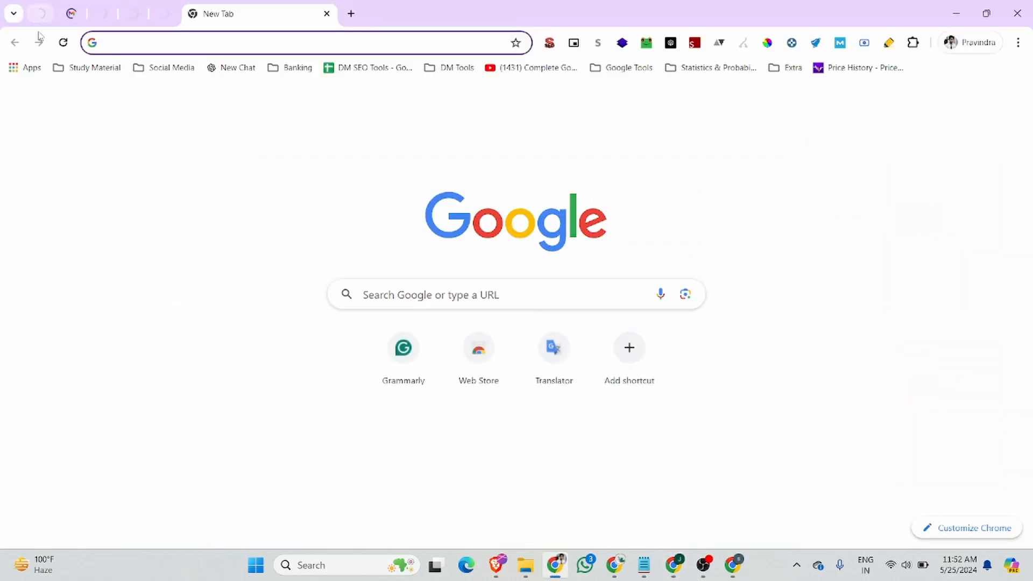
Copy the whole Jobma article text, from its title heading through the end of the Conclusion.
left_click(617, 574)
left_click_drag(107, 232, 620, 428)
scroll(369, 473, "down", 15)
scroll(371, 436, "down", 15)
scroll(376, 346, "up", 7)
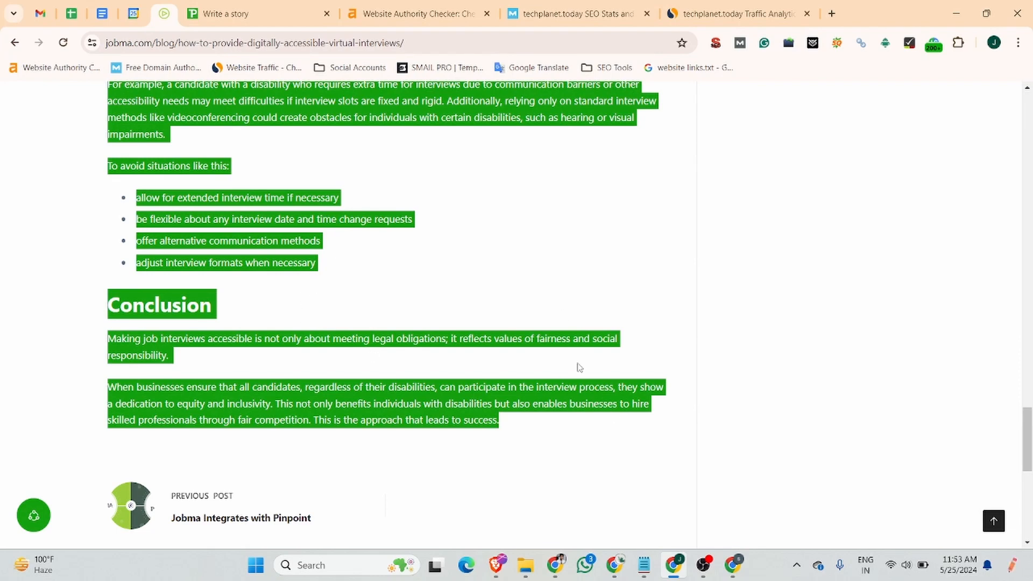
Switch to the Chrome window of the other profile and start a new chat in Claude.
left_click(555, 565)
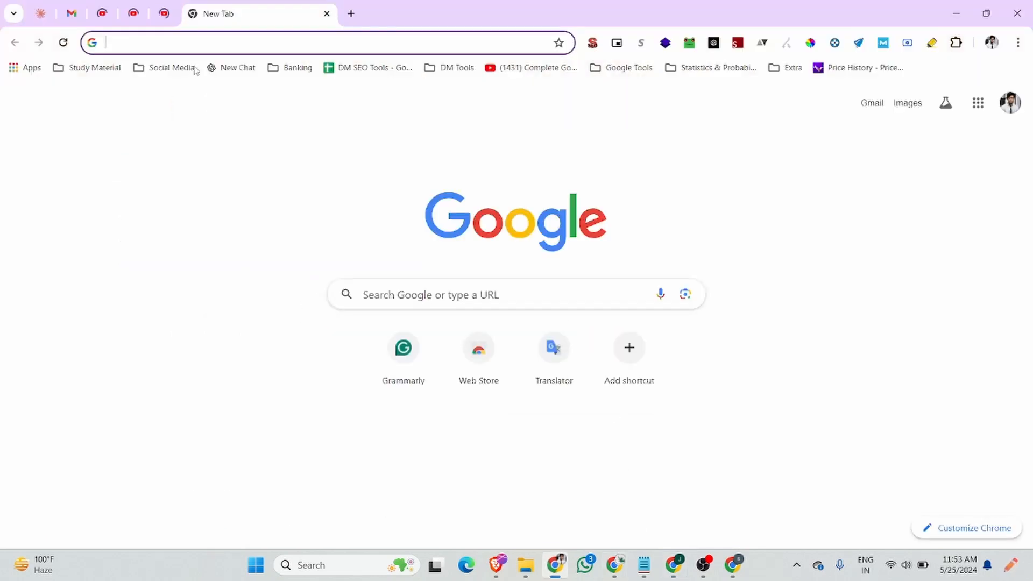
left_click(48, 14)
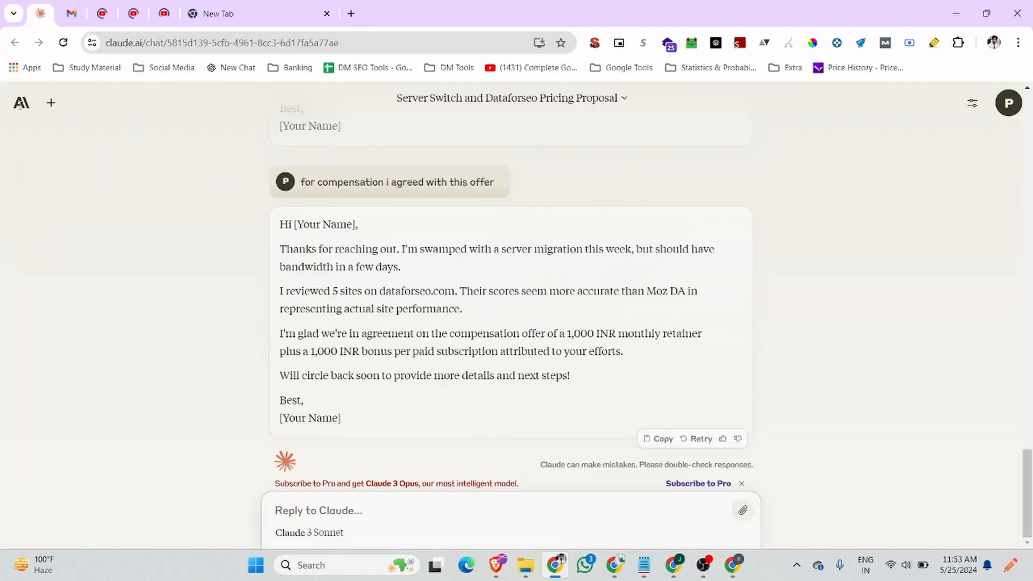
left_click(20, 104)
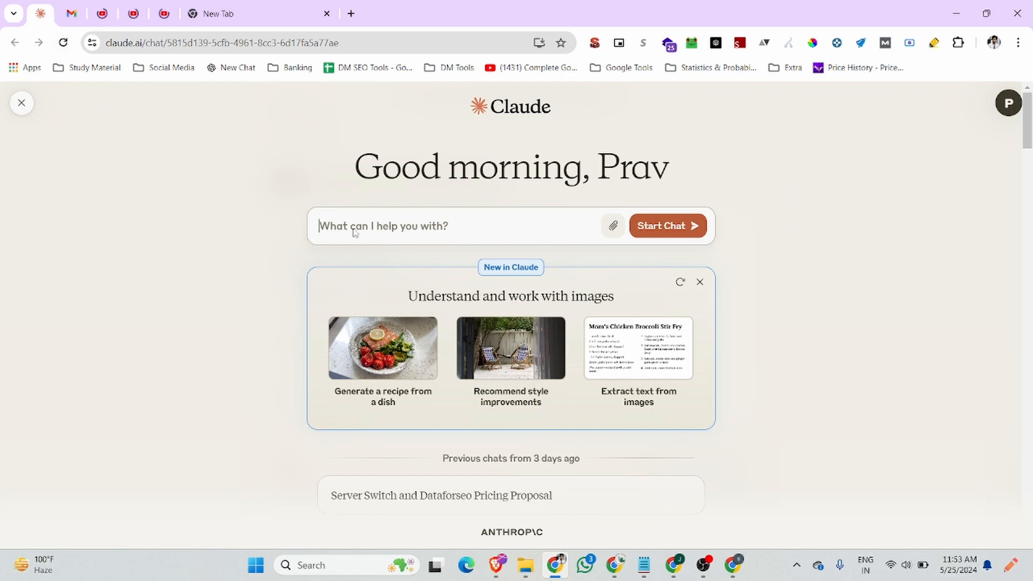
Ask Claude to "sumarise this article under 600 words", with the copied Jobma article pasted in quotation marks.
type("sumar")
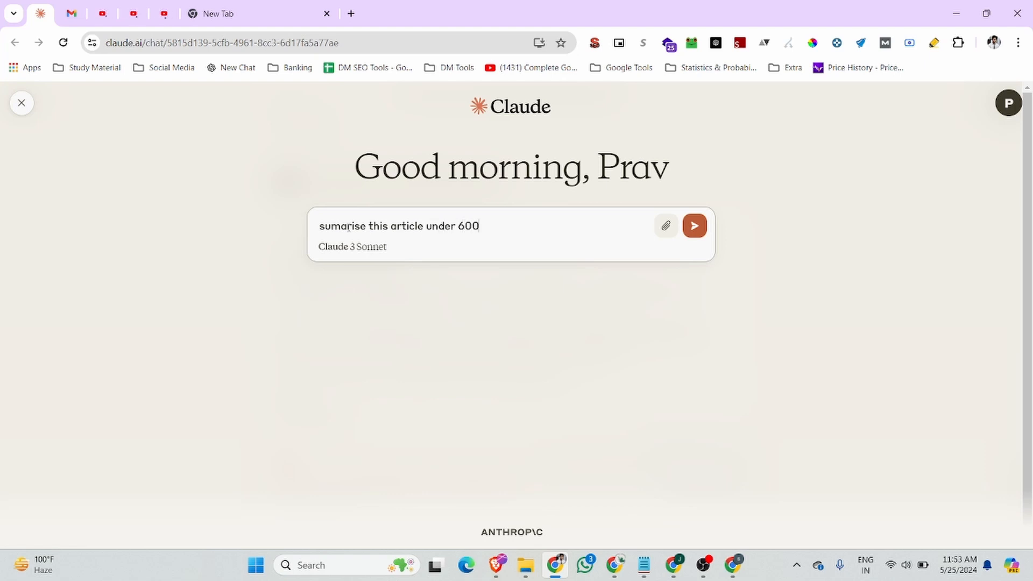
type("ise this article under 600")
type("words \"")
key("ctrl+v")
type("\"")
key("Return")
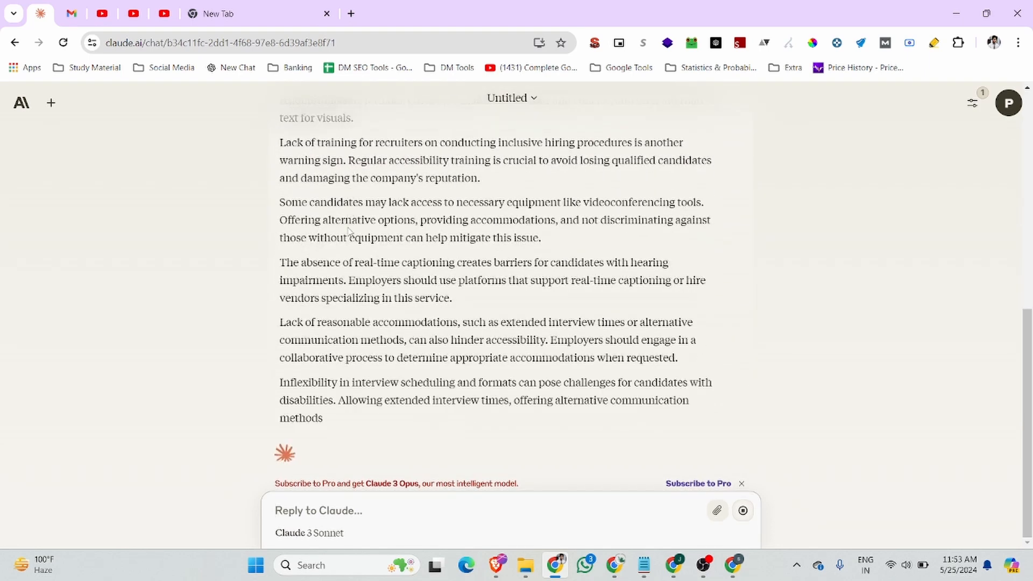
Send Claude the follow-up request "use proper headings".
type("use proper hea")
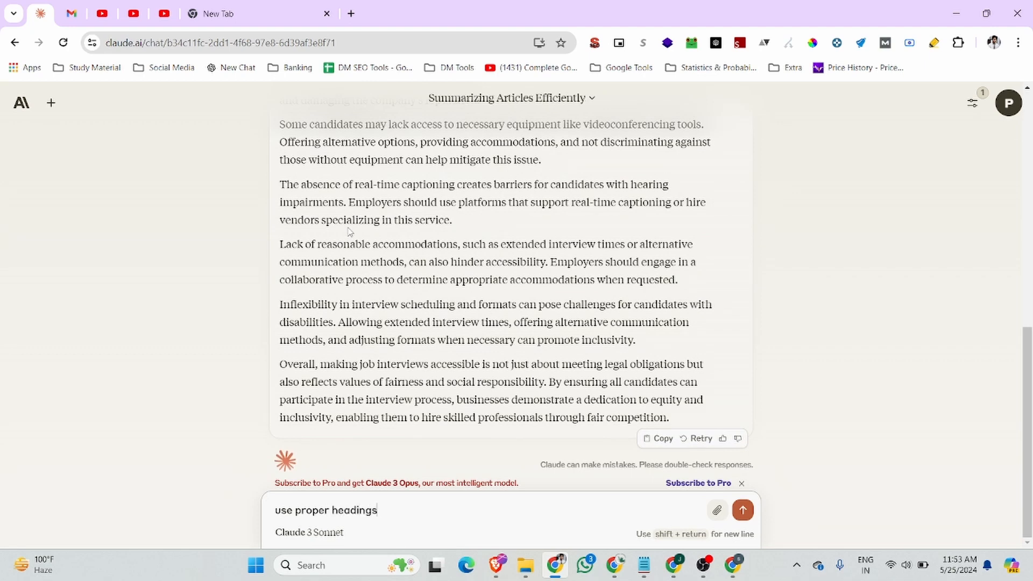
type("dings")
key("Return")
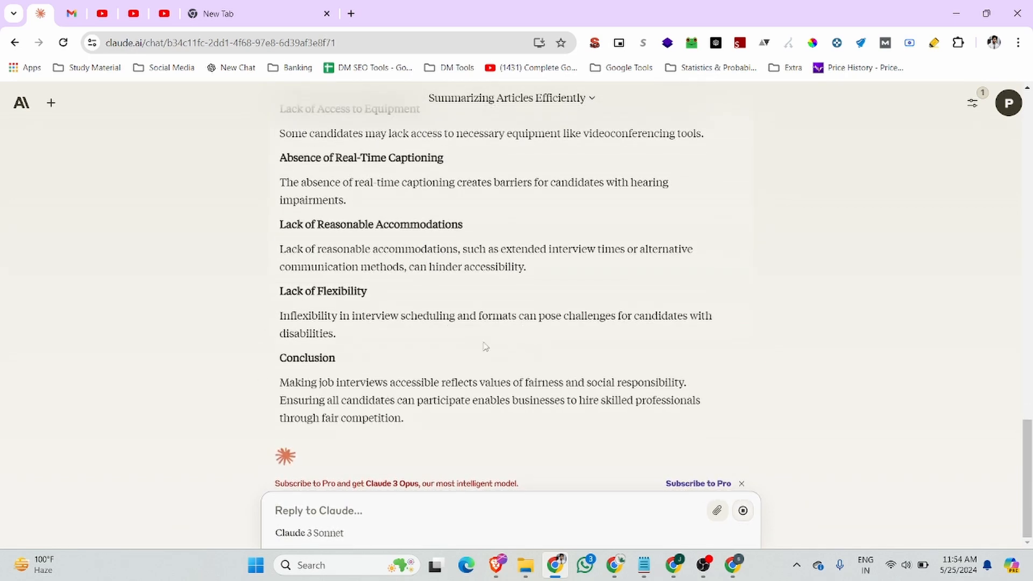
Copy the heading "Providing Digitally Accessible Virtual Interviews" from Claude's headed summary into the title of the TechPlanet story.
scroll(569, 353, "up", 15)
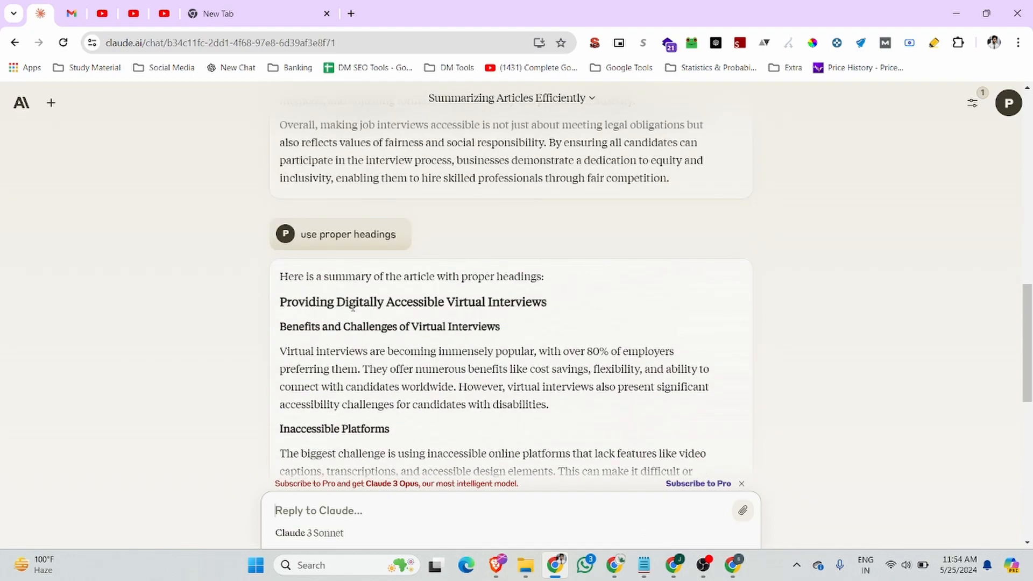
left_click_drag(280, 302, 530, 319)
key("ctrl+c")
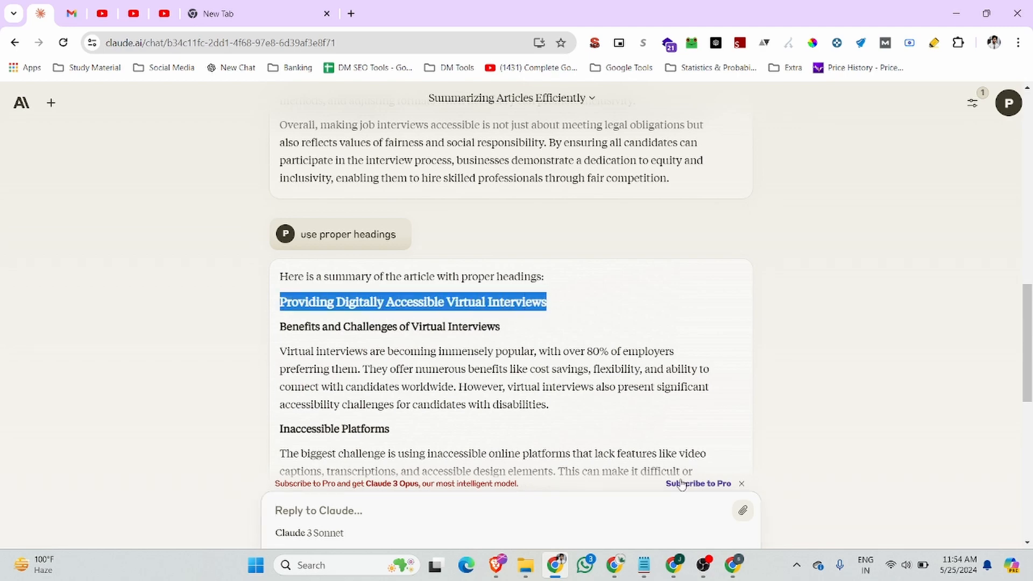
left_click(675, 566)
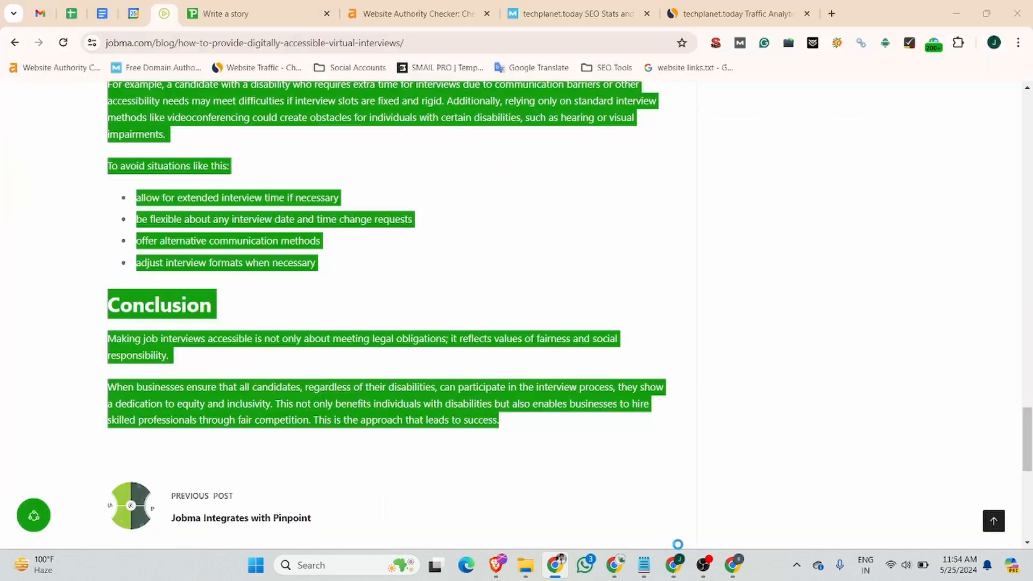
left_click(220, 4)
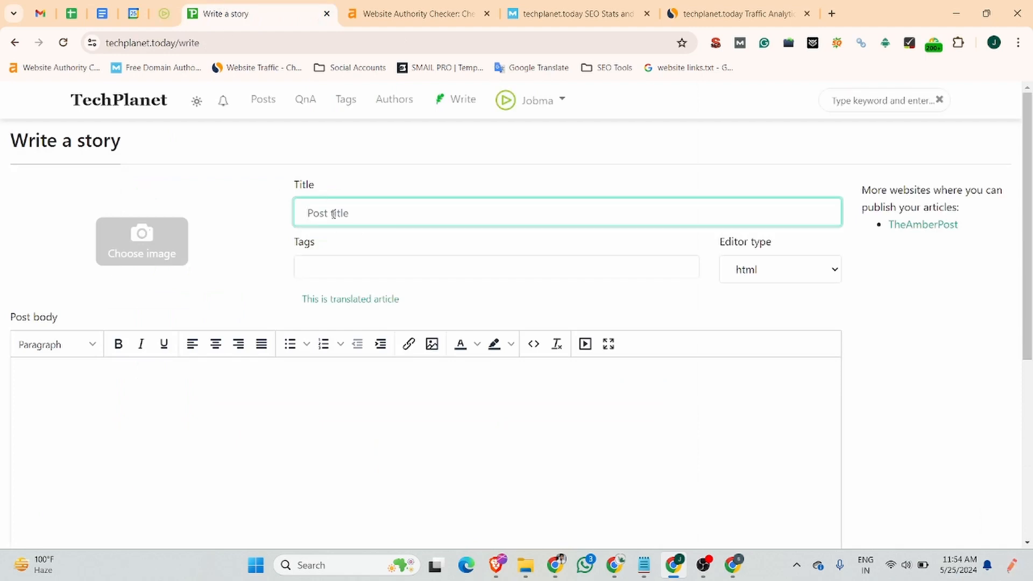
key("ctrl+v")
Enter "Virtual Interviews" as the story's tag, copying the words from the title.
left_click(324, 269)
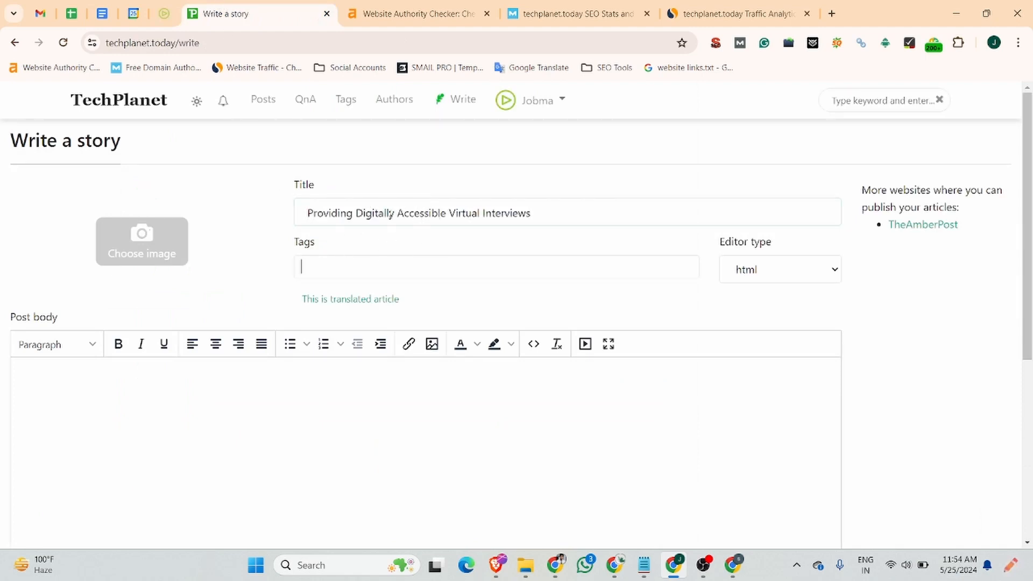
left_click_drag(451, 213, 527, 225)
key("ctrl+c")
left_click(355, 266)
key("ctrl+v")
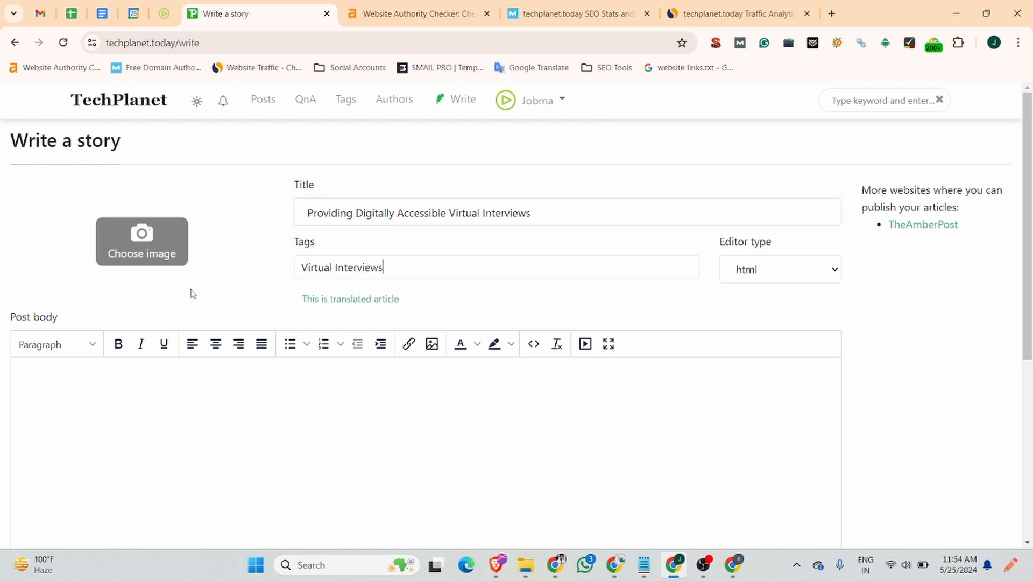
Return to the Jobma article and check the banner image above its title heading.
key("ctrl+shift+Tab")
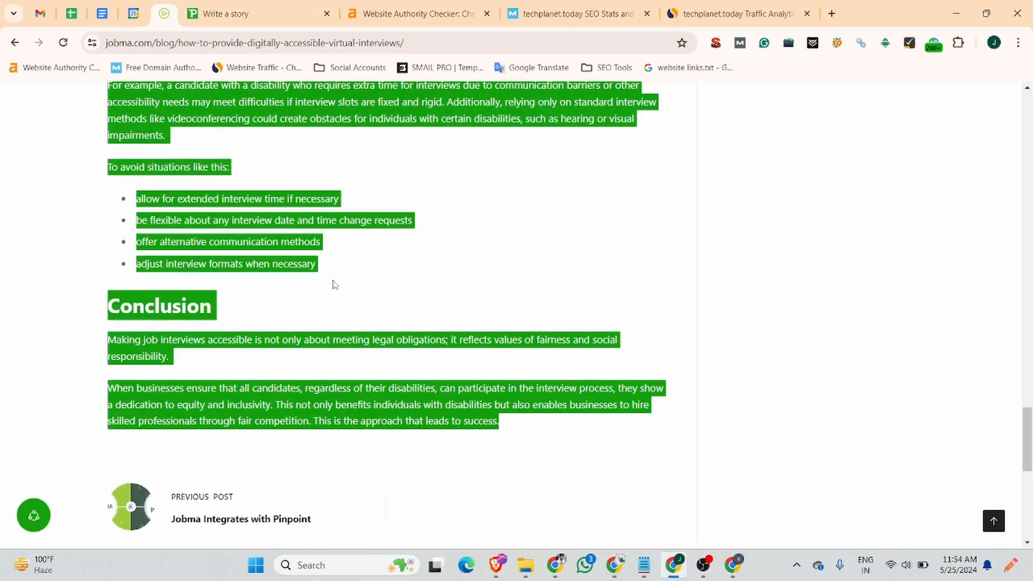
scroll(359, 249, "up", 10)
scroll(360, 249, "up", 15)
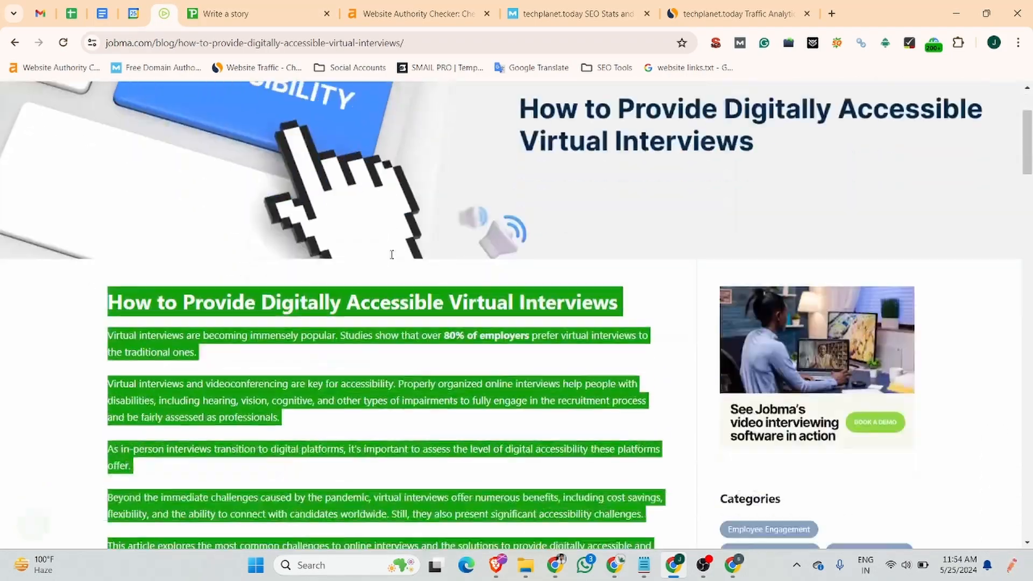
scroll(392, 255, "up", 5)
left_click(376, 214)
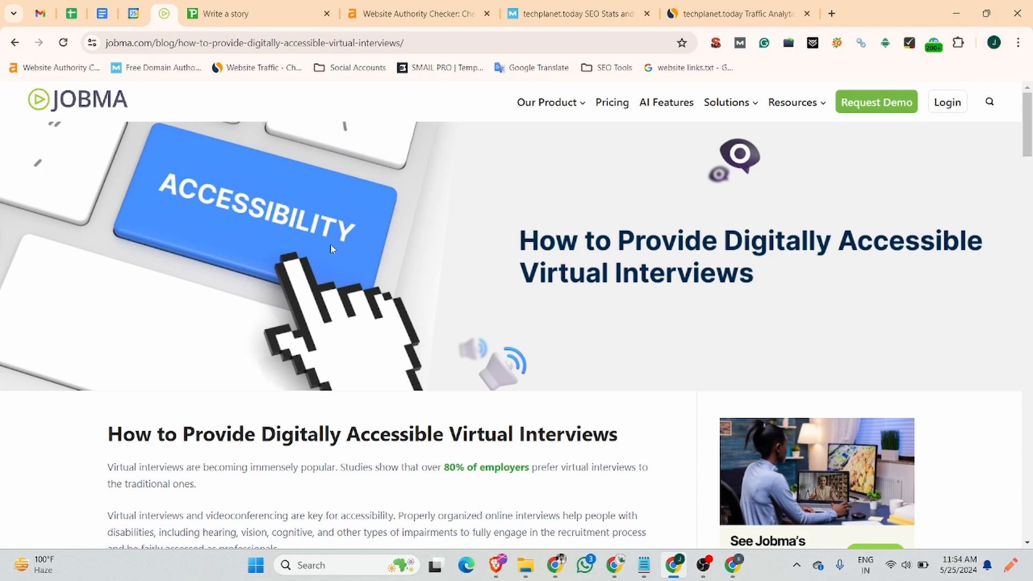
scroll(284, 135, "down", 1)
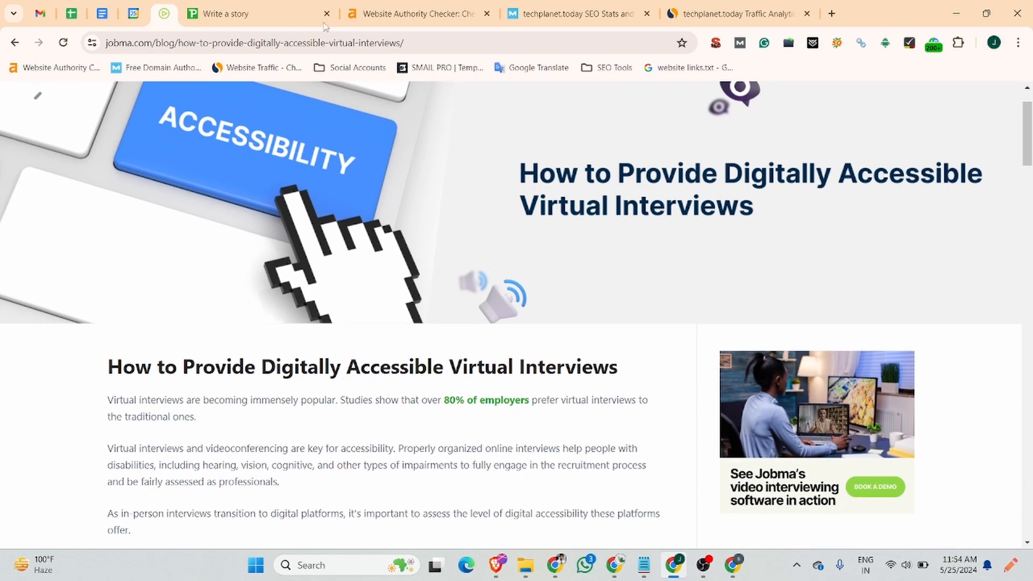
left_click(294, 4)
left_click(150, 240)
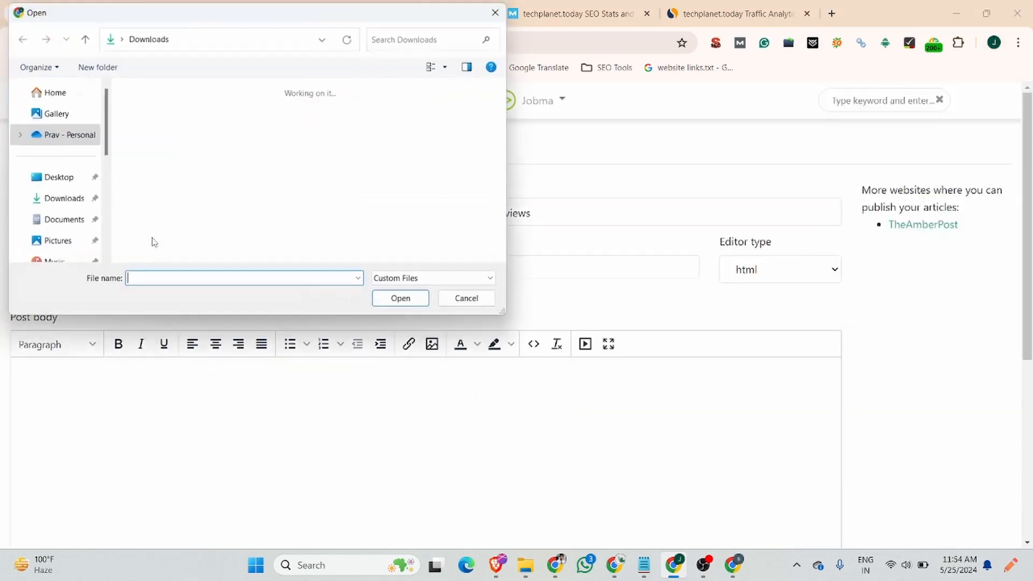
scroll(207, 161, "down", 3)
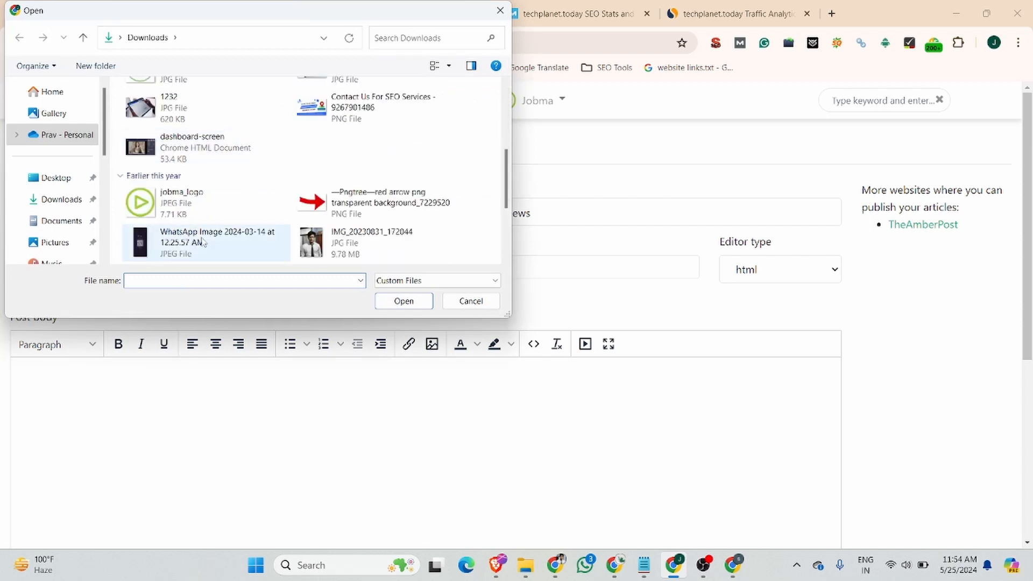
scroll(203, 241, "down", 5)
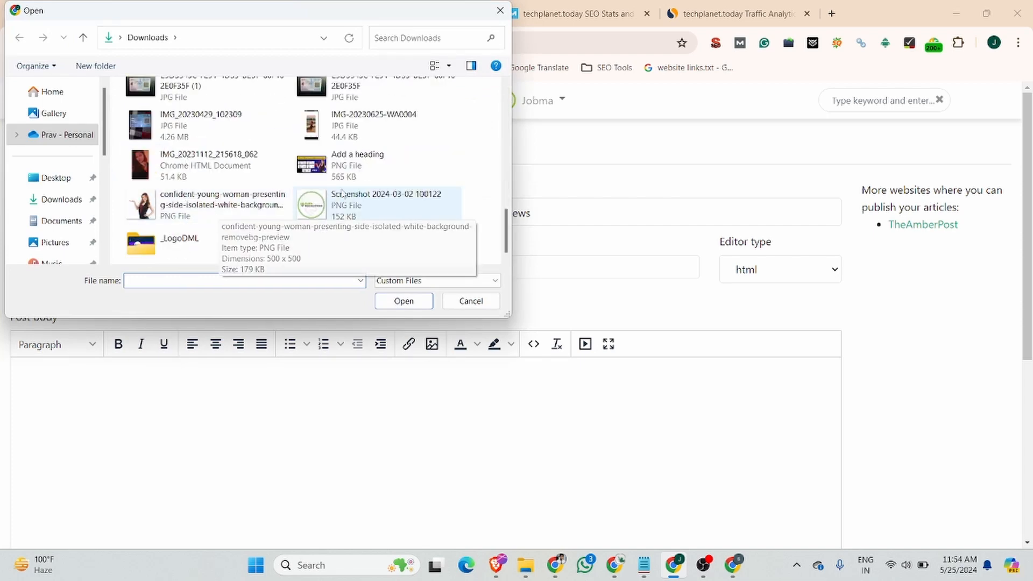
scroll(342, 193, "up", 5)
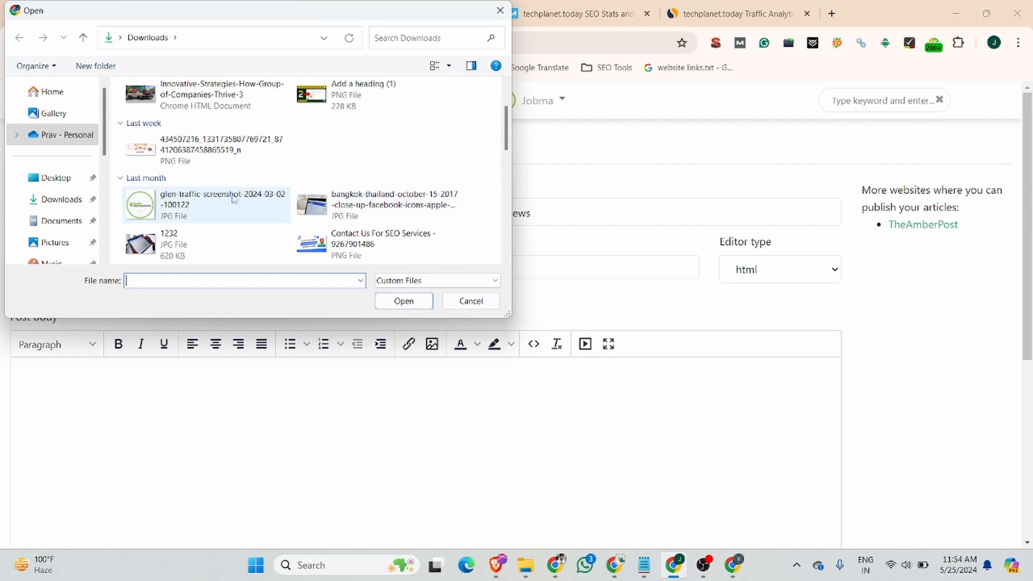
scroll(232, 199, "up", 1)
left_click(197, 205)
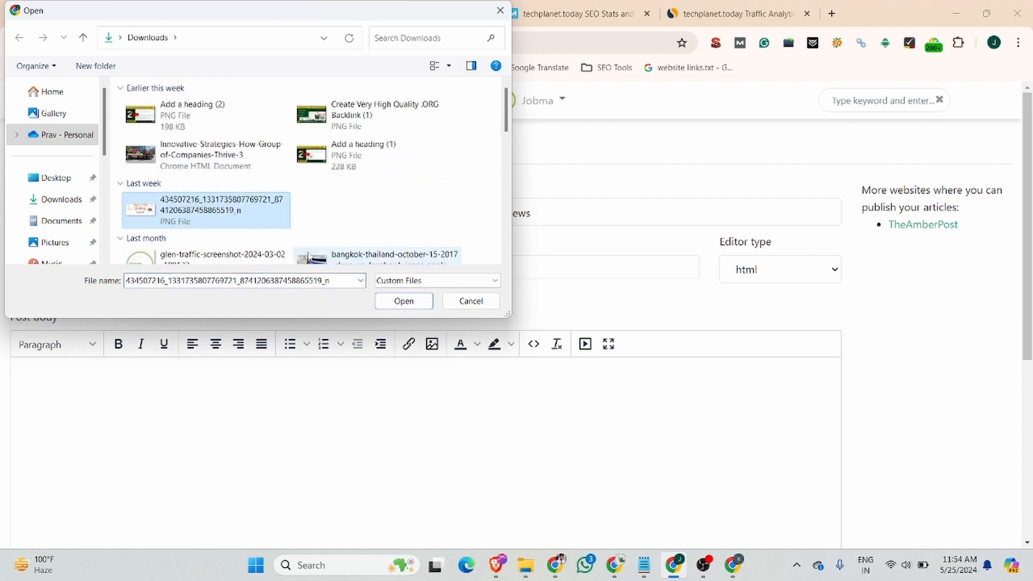
left_click(404, 301)
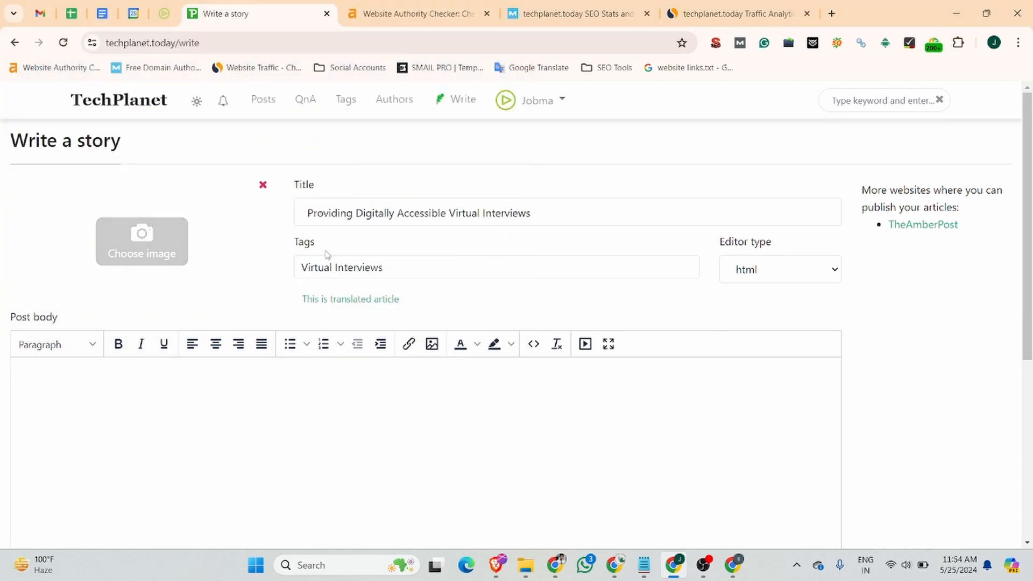
Copy Claude's headed summary, from "Benefits and Challenges of Virtual Interviews" through the Conclusion, into the TechPlanet post body.
left_click(82, 377)
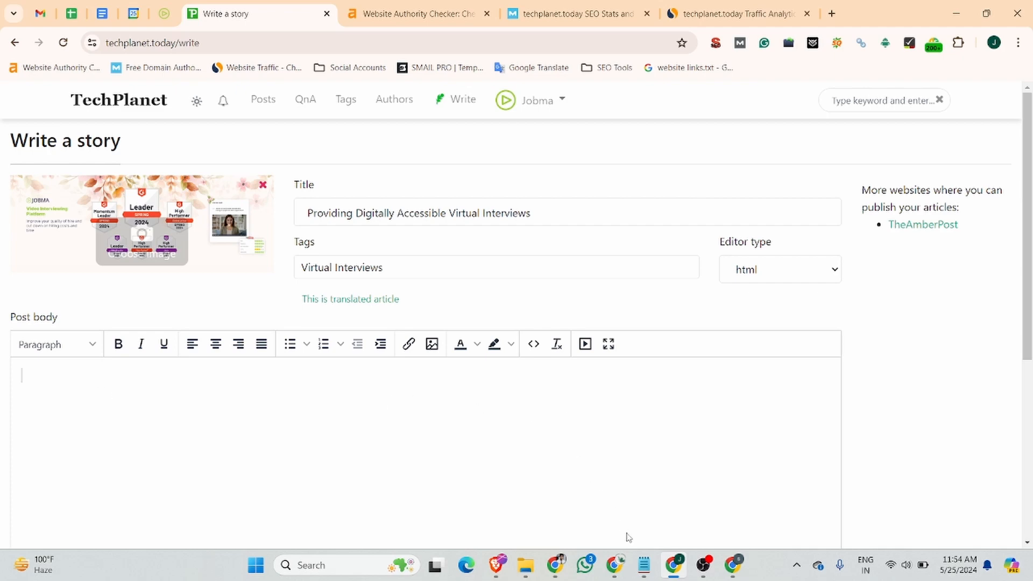
mouse_move(608, 566)
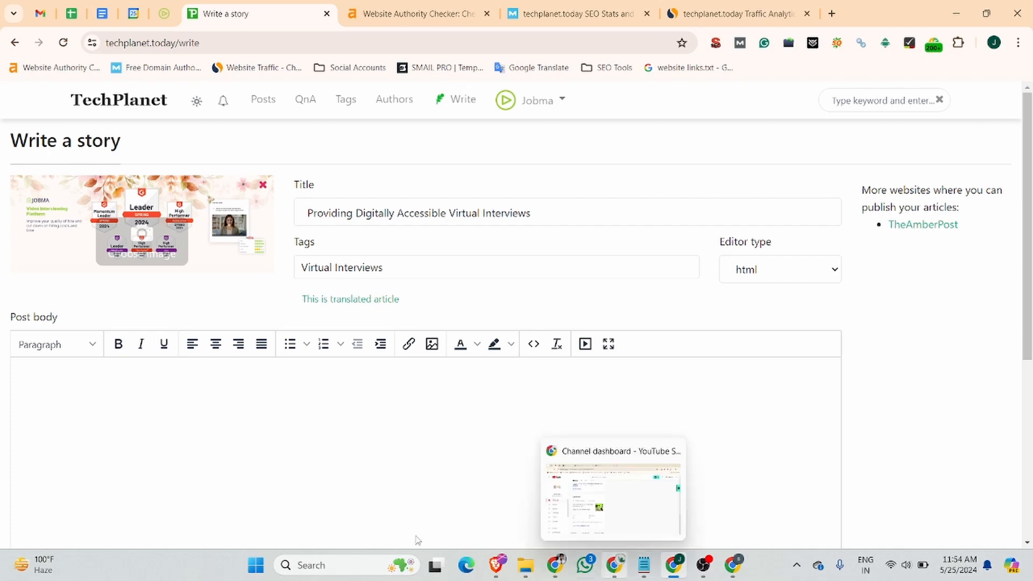
left_click(618, 569)
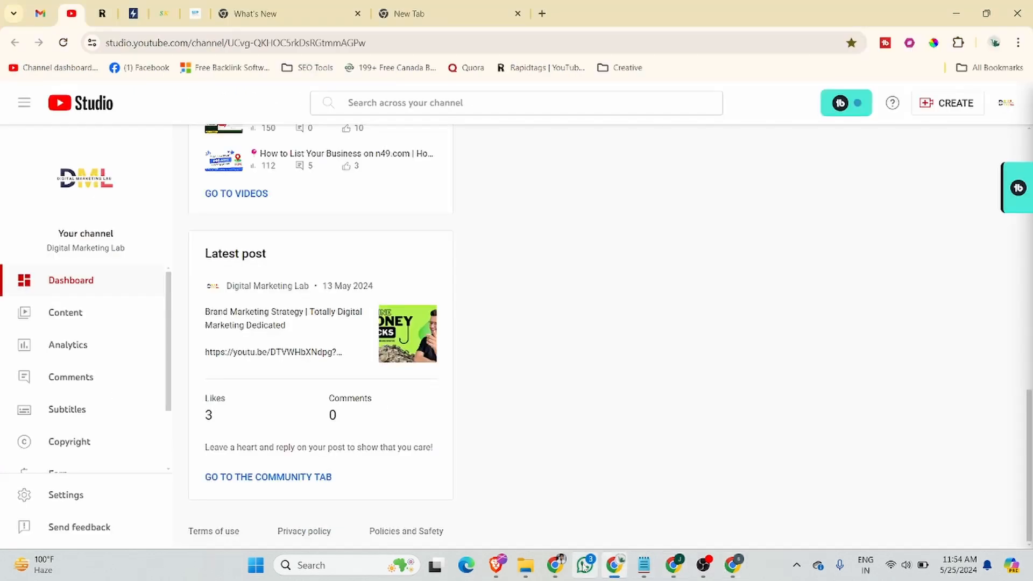
left_click(563, 567)
scroll(303, 320, "down", 1)
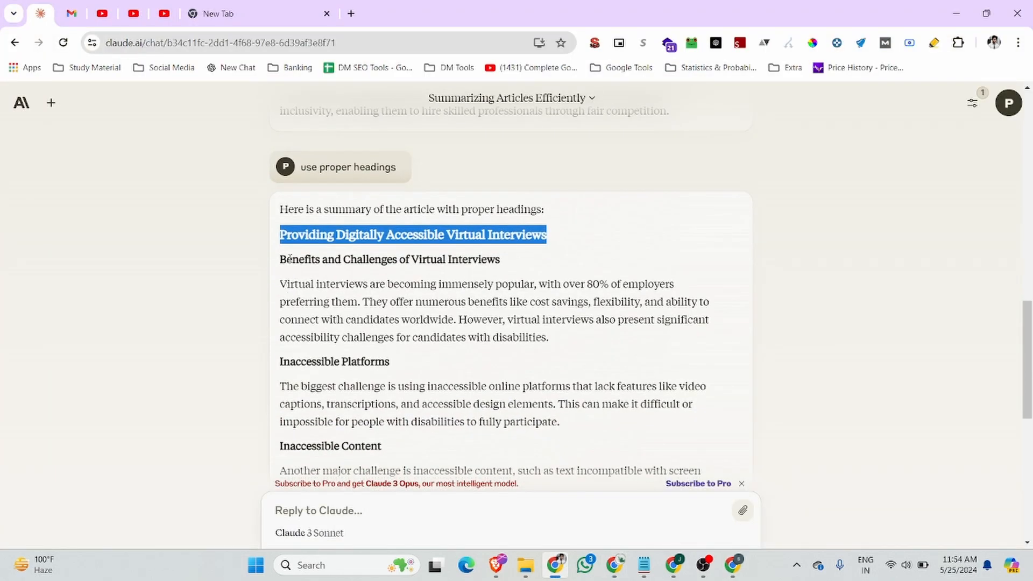
left_click_drag(282, 257, 454, 419)
key("ctrl+c")
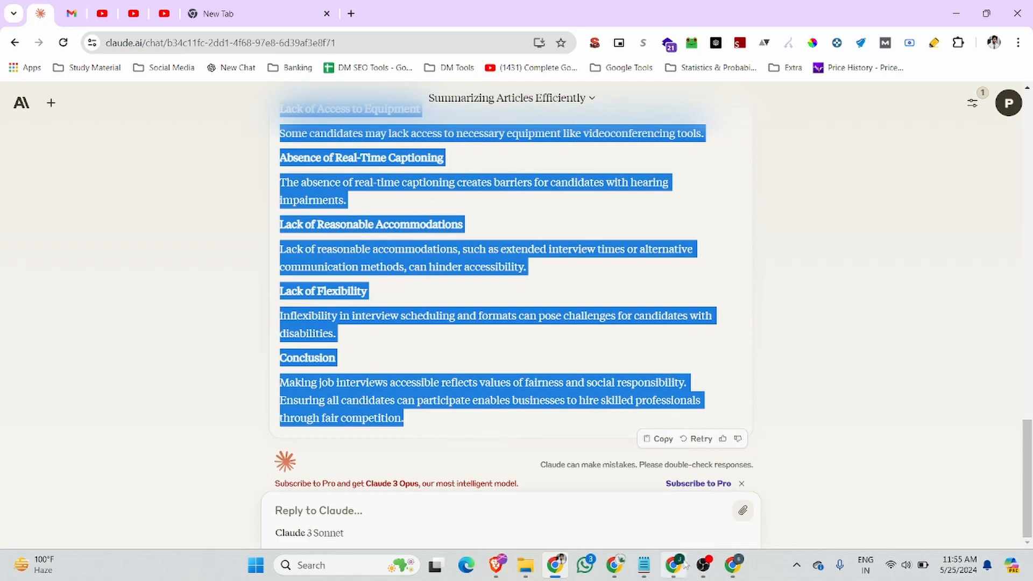
left_click(673, 565)
left_click(311, 426)
key("ctrl+v")
scroll(380, 377, "up", 15)
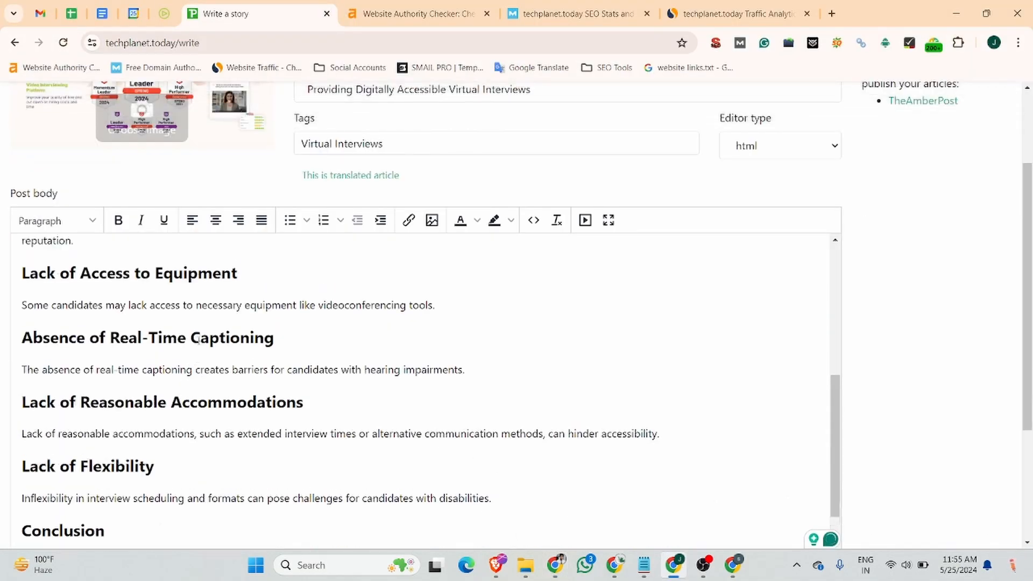
Change the heading "Inaccessible Platforms" in the post body to Header 3.
left_click(380, 374)
left_click_drag(380, 374, 18, 381)
left_click_drag(192, 463, 17, 464)
left_click(73, 345)
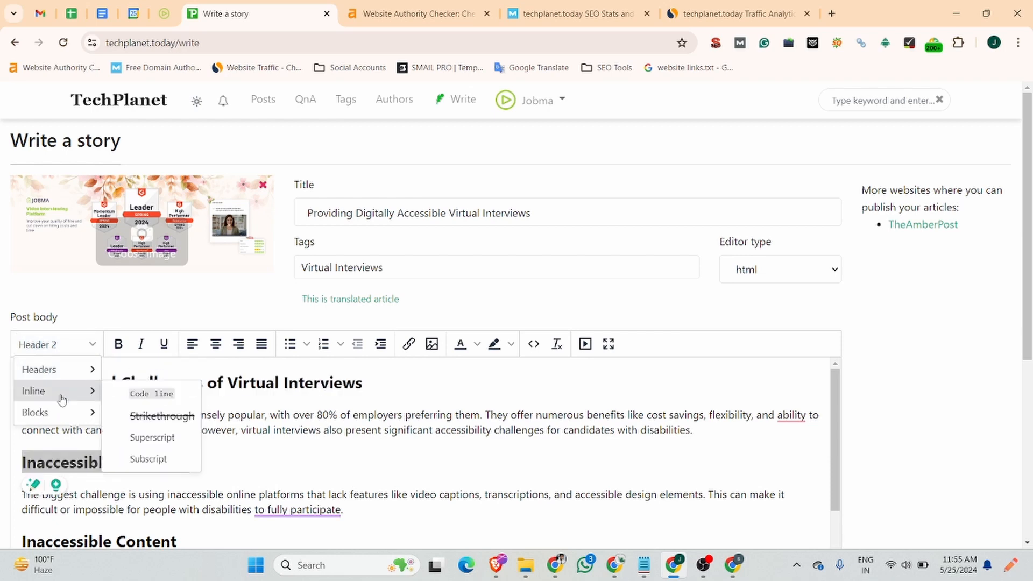
mouse_move(67, 368)
left_click(110, 372)
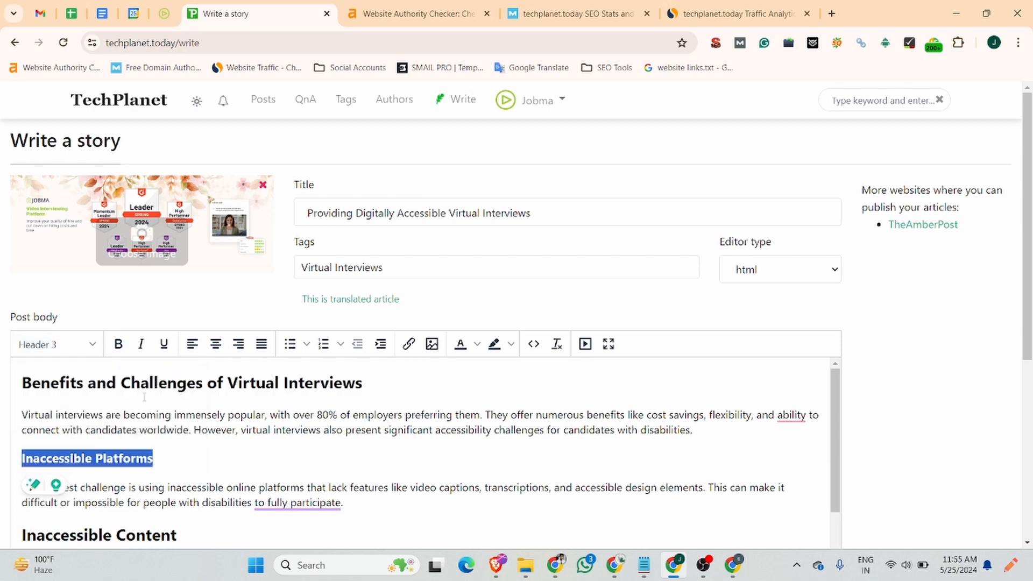
Change the heading "Inaccessible Content" in the post body to Header 3.
scroll(194, 401, "down", 3)
left_click_drag(177, 401, 5, 406)
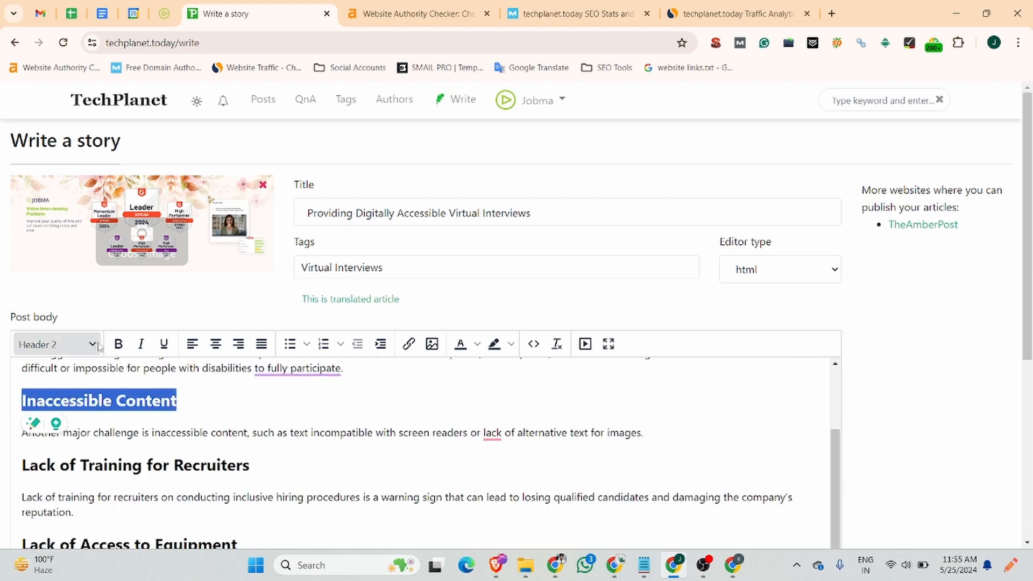
left_click(56, 344)
mouse_move(70, 369)
left_click(143, 395)
Change the heading "Lack of Training for Recruiters" in the post body to Header 3.
scroll(143, 431, "down", 3)
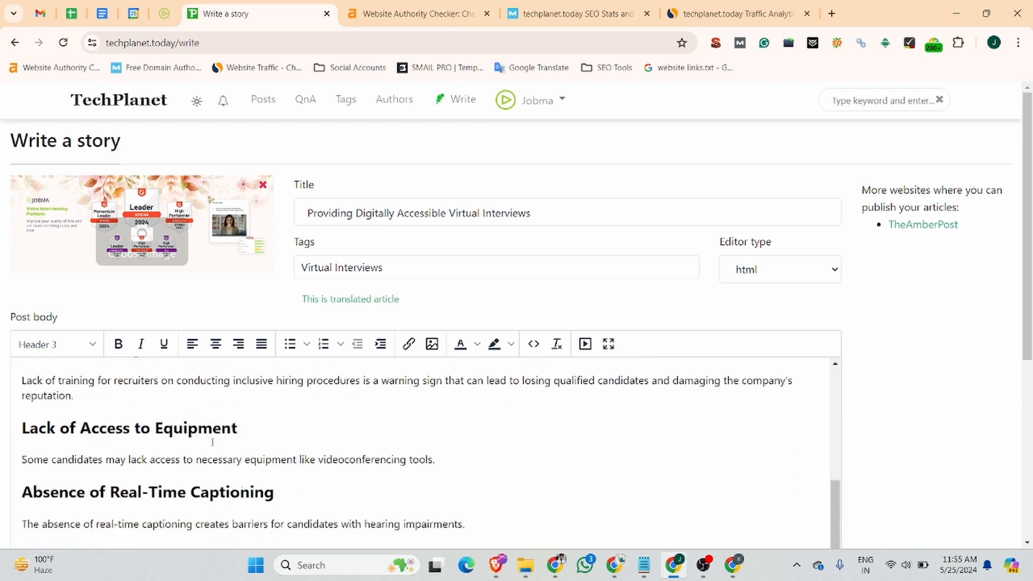
scroll(143, 431, "up", 3)
left_click_drag(249, 458, 16, 465)
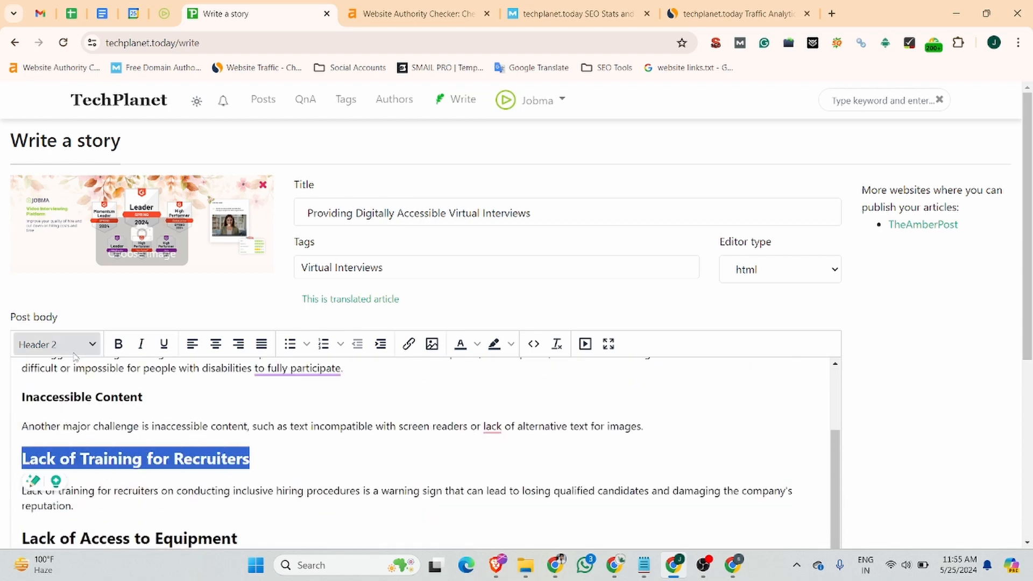
left_click(92, 347)
mouse_move(91, 356)
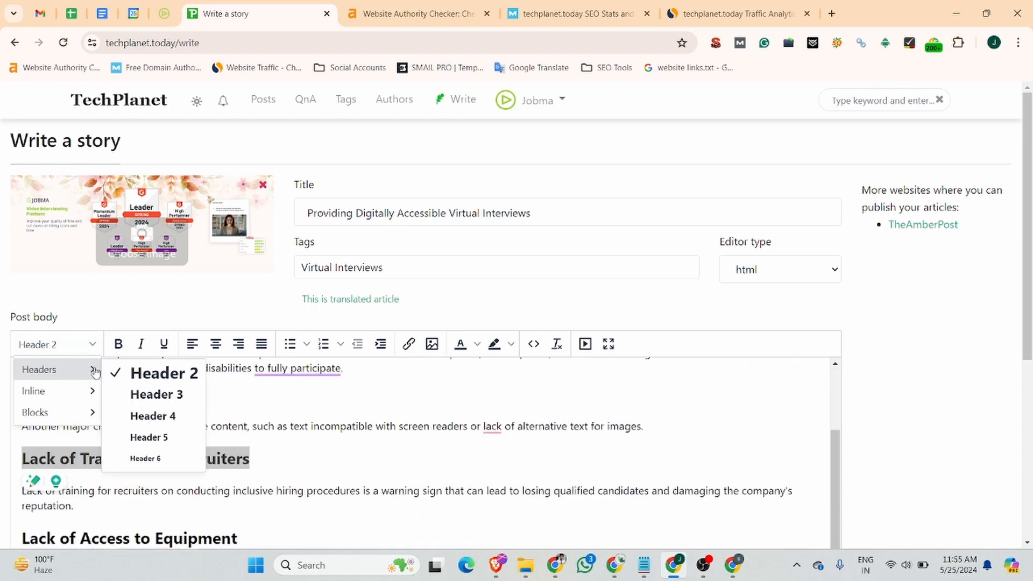
left_click(145, 395)
Change the heading "Lack of Access to Equipment" in the post body to Header 3.
scroll(223, 393, "down", 3)
left_click_drag(243, 399, 7, 405)
left_click(93, 346)
mouse_move(92, 368)
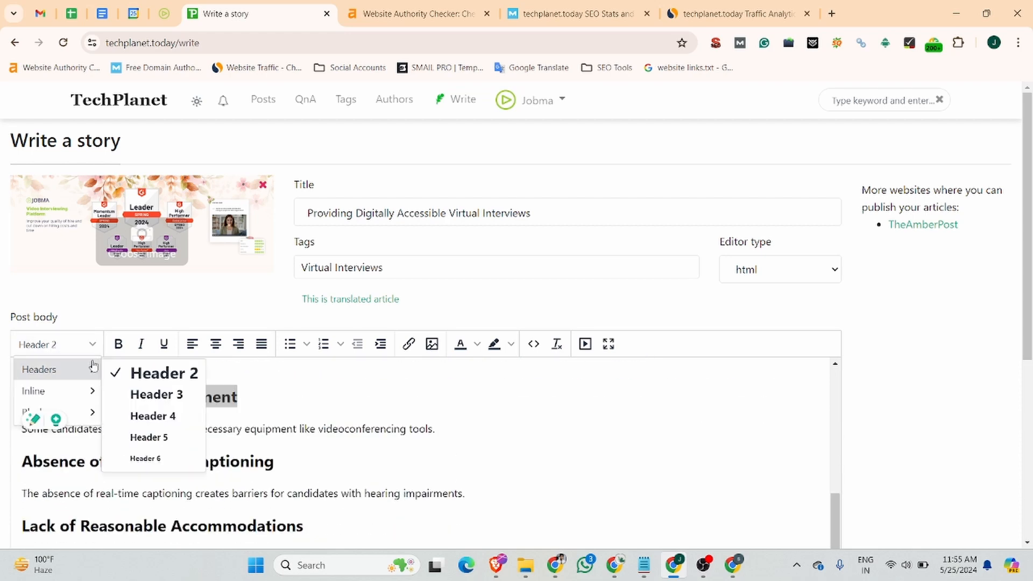
left_click(146, 394)
Change the heading "Absence of Real-Time Captioning" in the post body to Header 3.
scroll(241, 429, "down", 2)
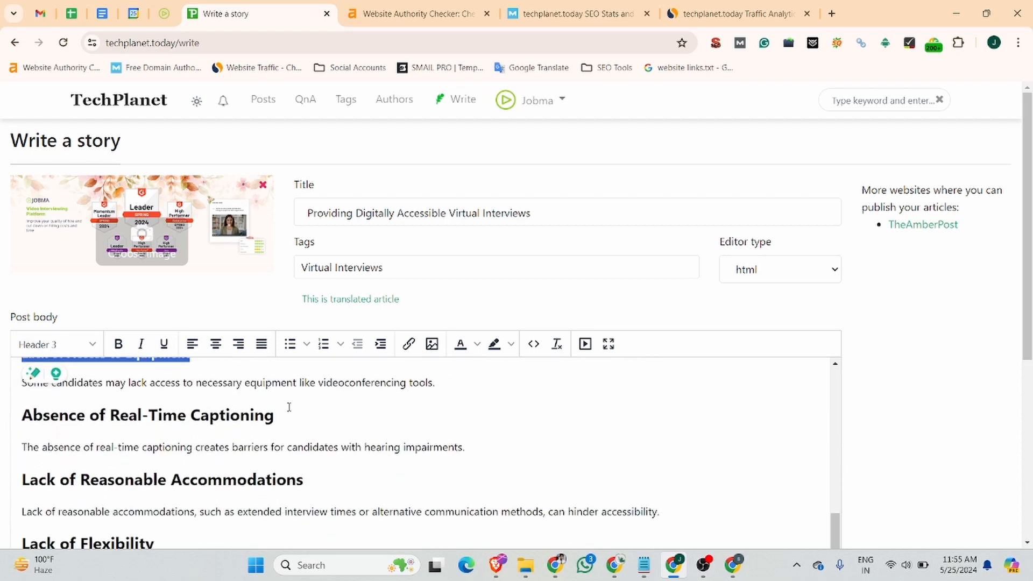
left_click_drag(275, 415, 21, 415)
left_click(92, 347)
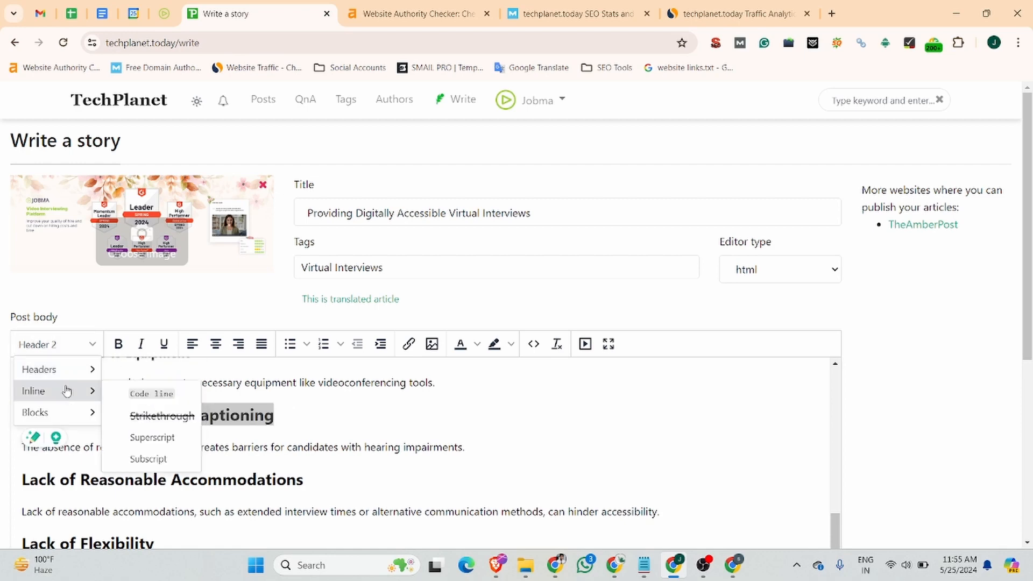
mouse_move(76, 369)
left_click(145, 395)
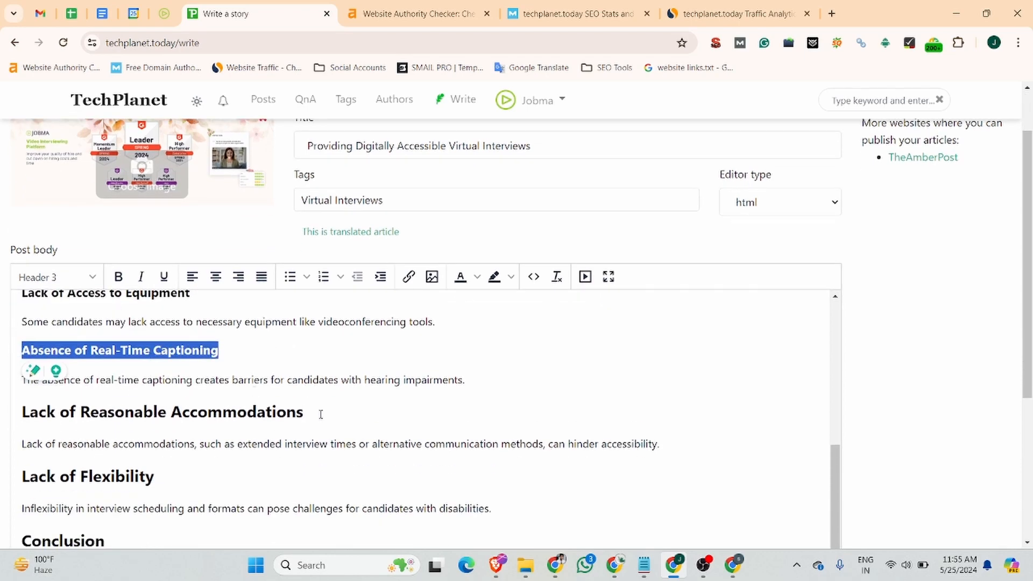
Change the heading "Lack of Reasonable Accommodations" in the post body to Header 3.
left_click_drag(320, 412, 21, 413)
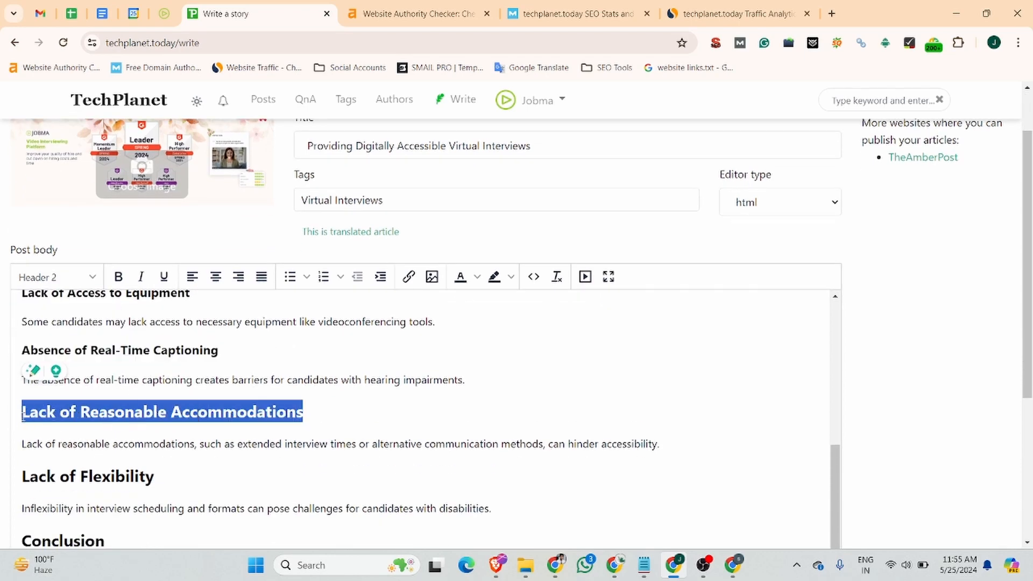
left_click(93, 277)
mouse_move(92, 302)
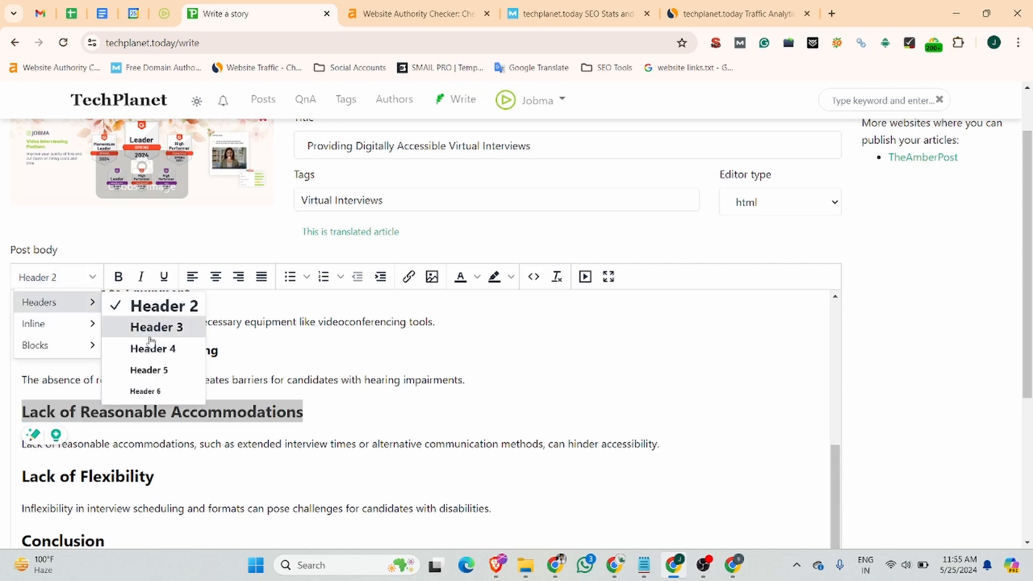
left_click(154, 328)
Change the heading "Lack of Flexibility" in the post body to Header 3.
left_click_drag(156, 343, 22, 352)
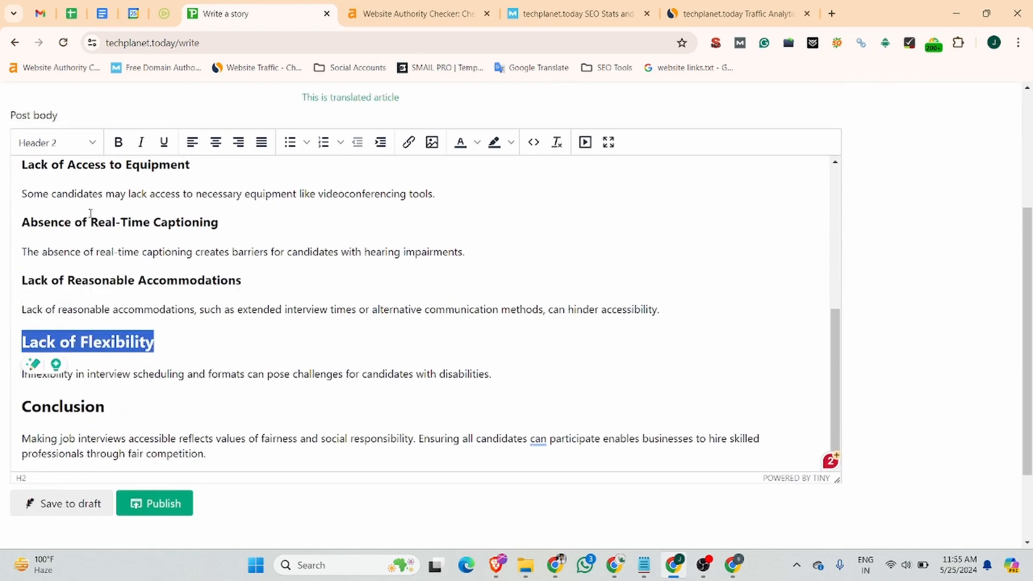
left_click(59, 143)
mouse_move(65, 168)
left_click(146, 192)
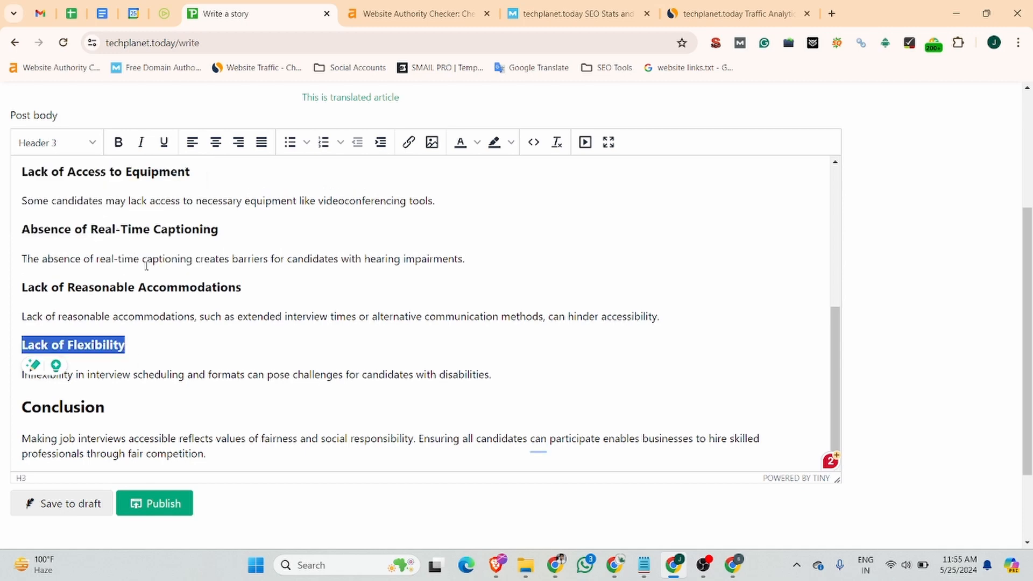
Review the post's heading formatting from the Conclusion back up to the story title.
left_click_drag(105, 407, 3, 413)
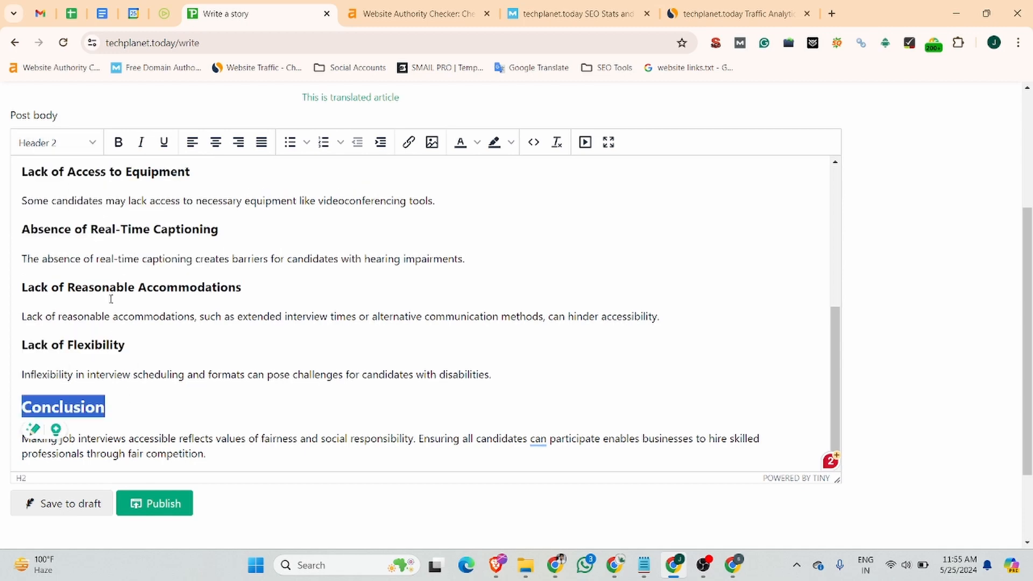
left_click(117, 359)
scroll(202, 324, "down", 2)
scroll(328, 320, "up", 10)
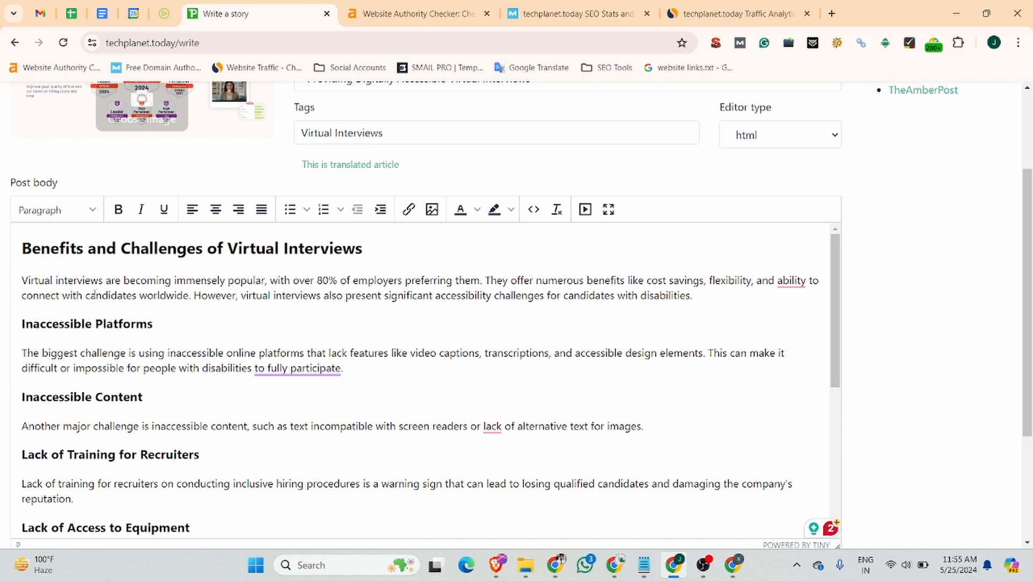
scroll(136, 302, "up", 3)
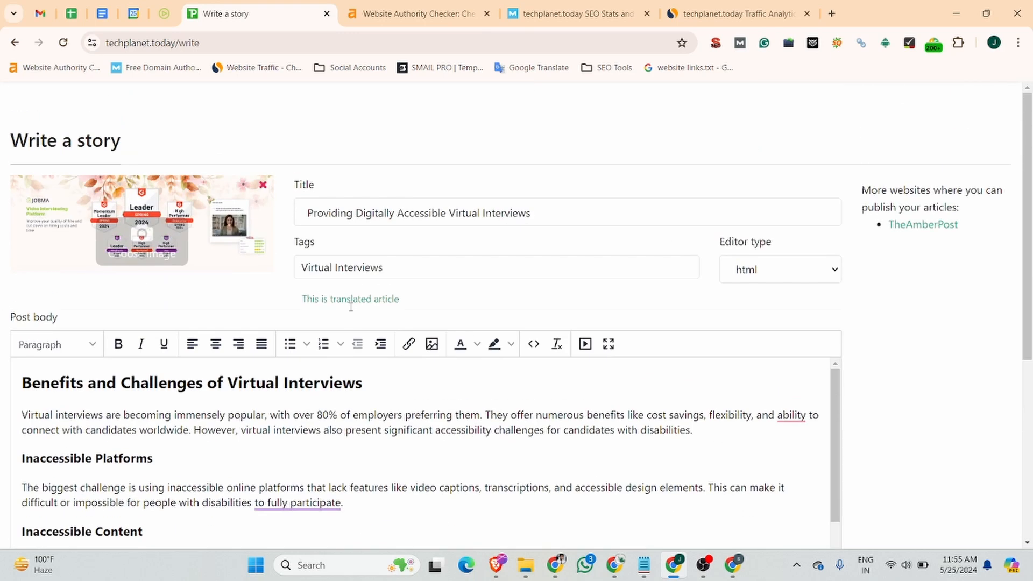
Search the page for the title phrase "Accessible Virtual Interviews" and for "Accessible" alone, checking its use throughout the post body.
left_click(400, 218)
left_click_drag(400, 218, 427, 220)
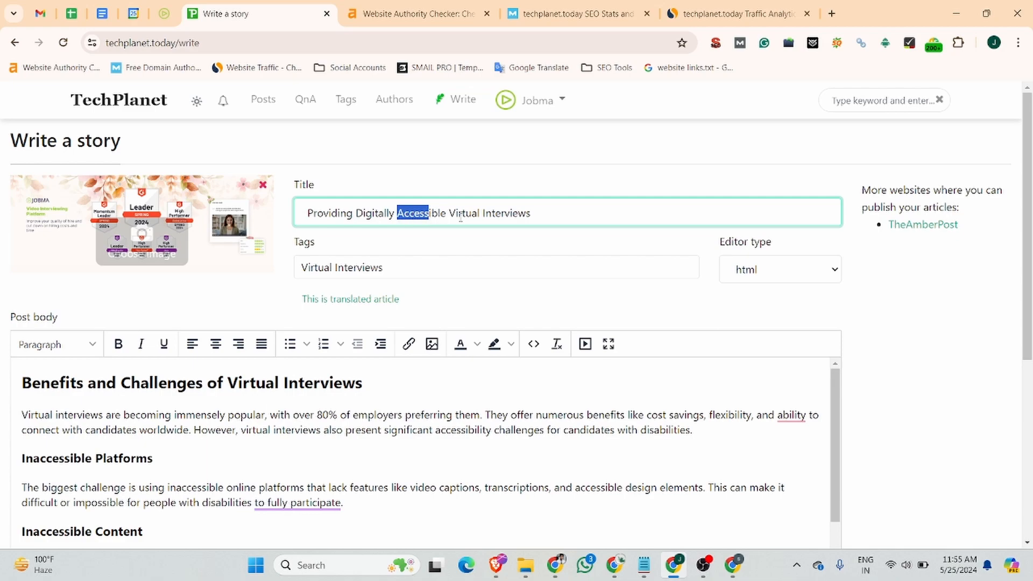
left_click_drag(544, 212, 398, 212)
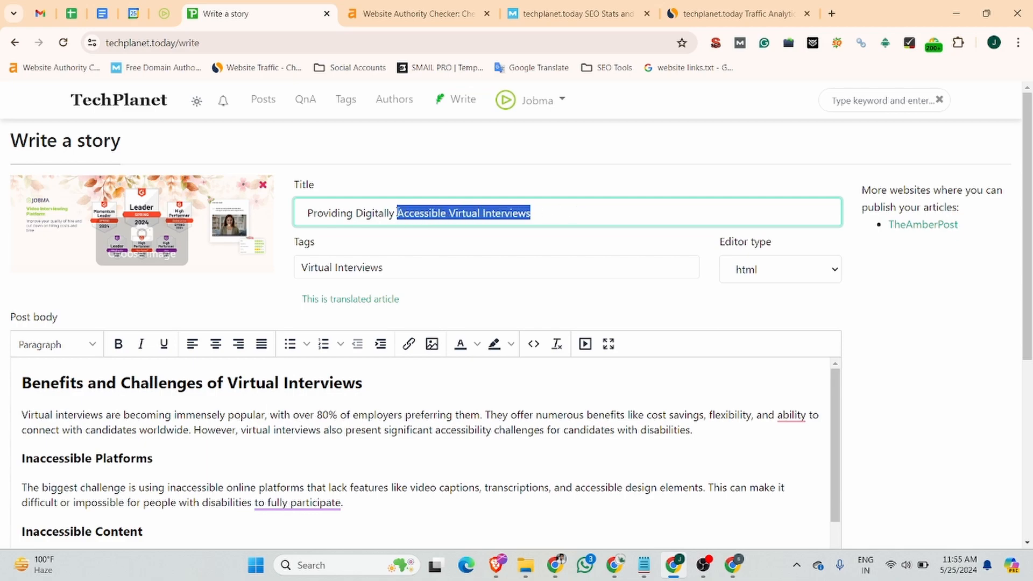
key("ctrl+f")
scroll(484, 328, "down", 2)
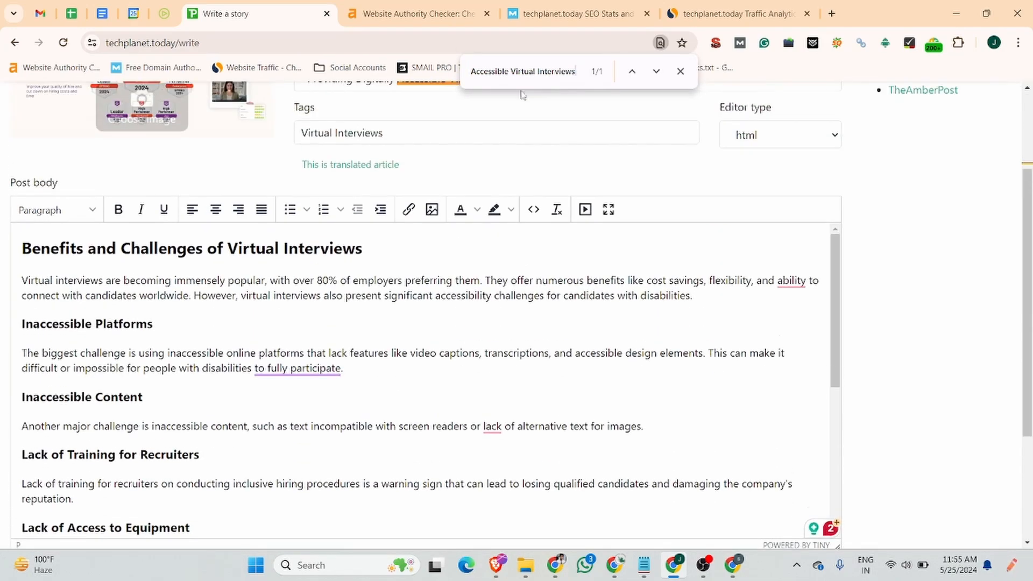
left_click_drag(511, 71, 586, 75)
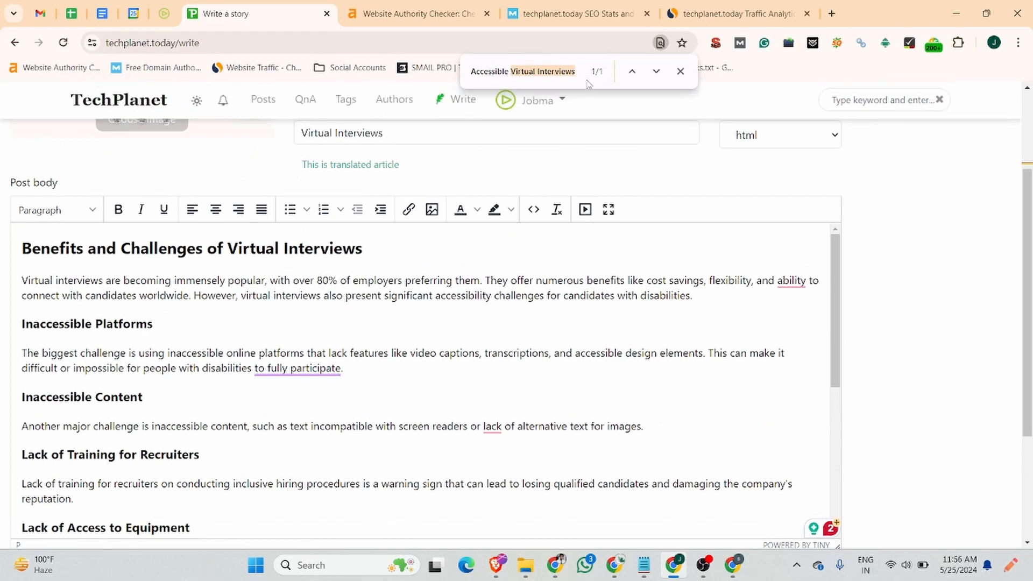
key("BackSpace")
left_click(538, 100)
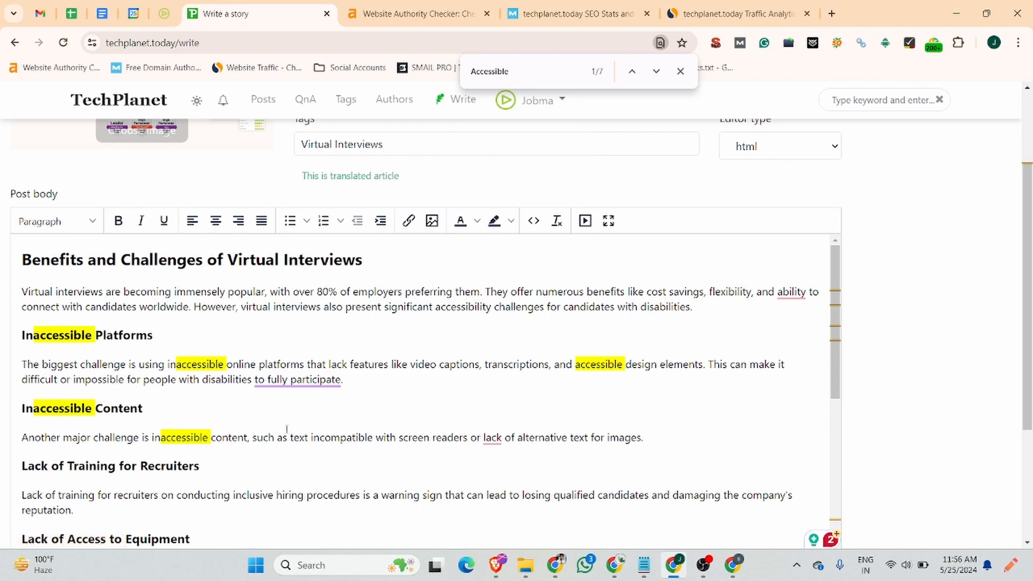
scroll(280, 429, "down", 1)
scroll(250, 400, "down", 3)
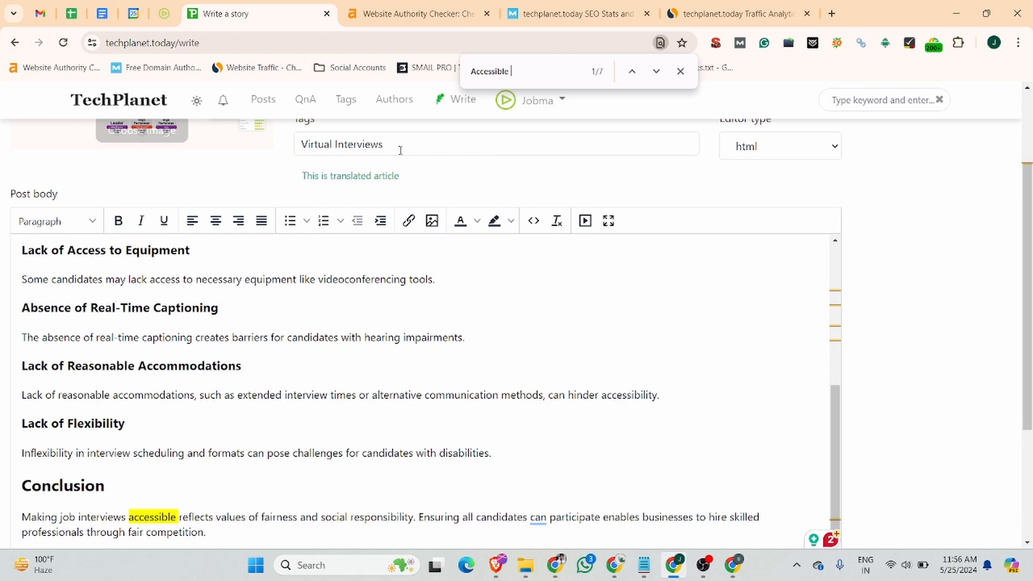
Search the page for "Virtual Interviews" and examine where the phrase occurs in the story.
key("ctrl+z")
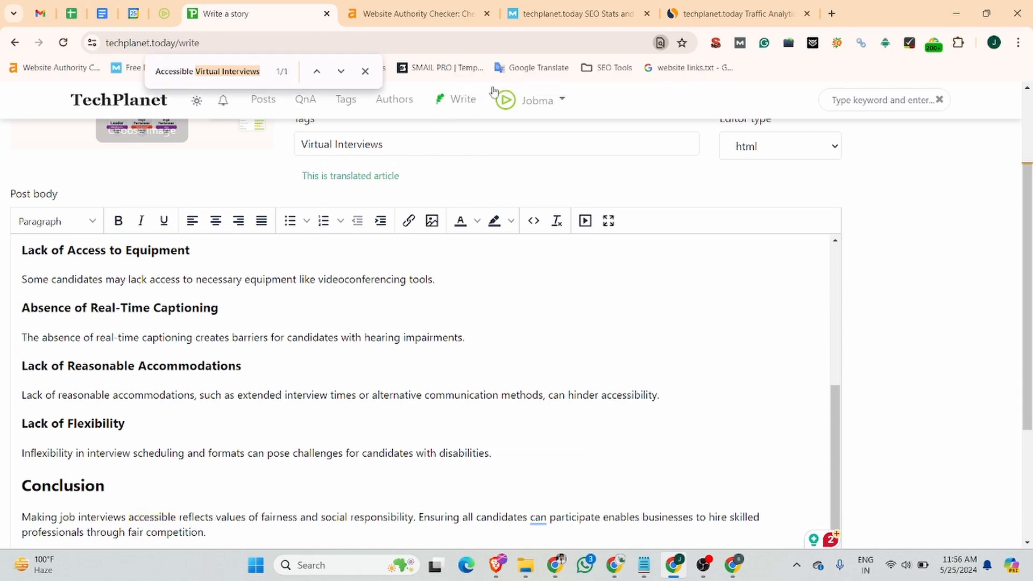
left_click_drag(197, 71, 144, 74)
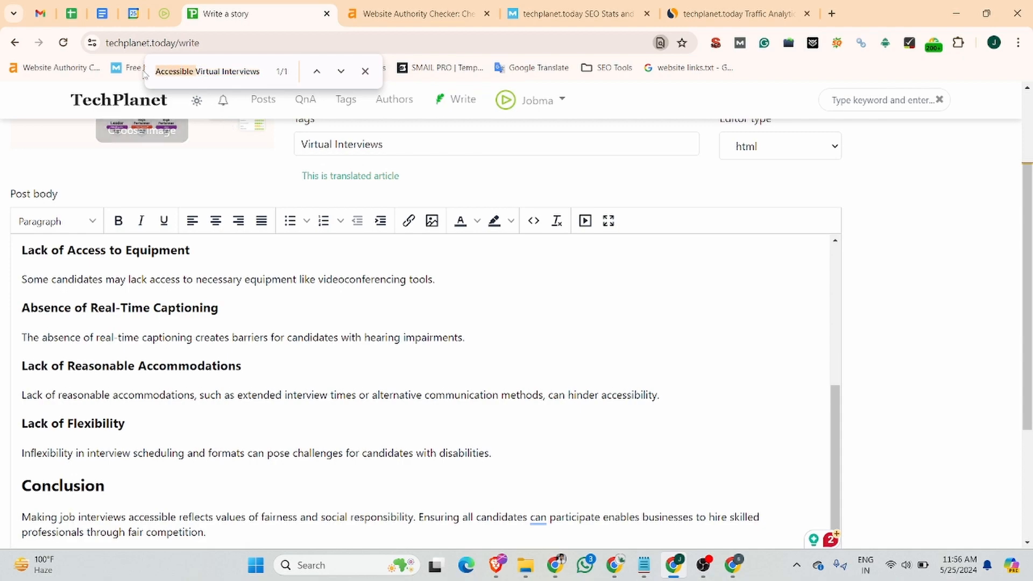
key("BackSpace")
scroll(409, 219, "up", 3)
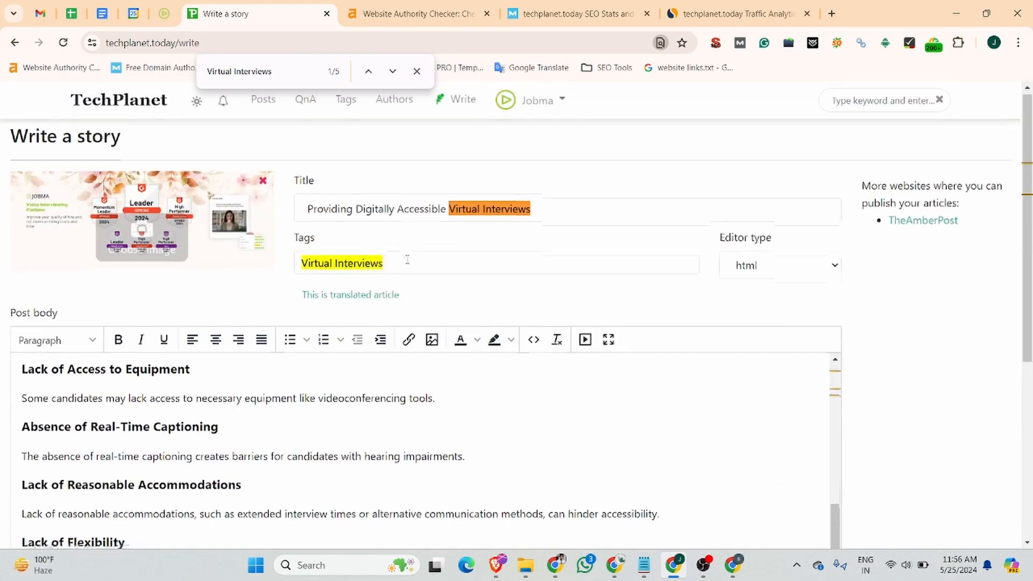
scroll(408, 259, "down", 6)
scroll(405, 226, "up", 5)
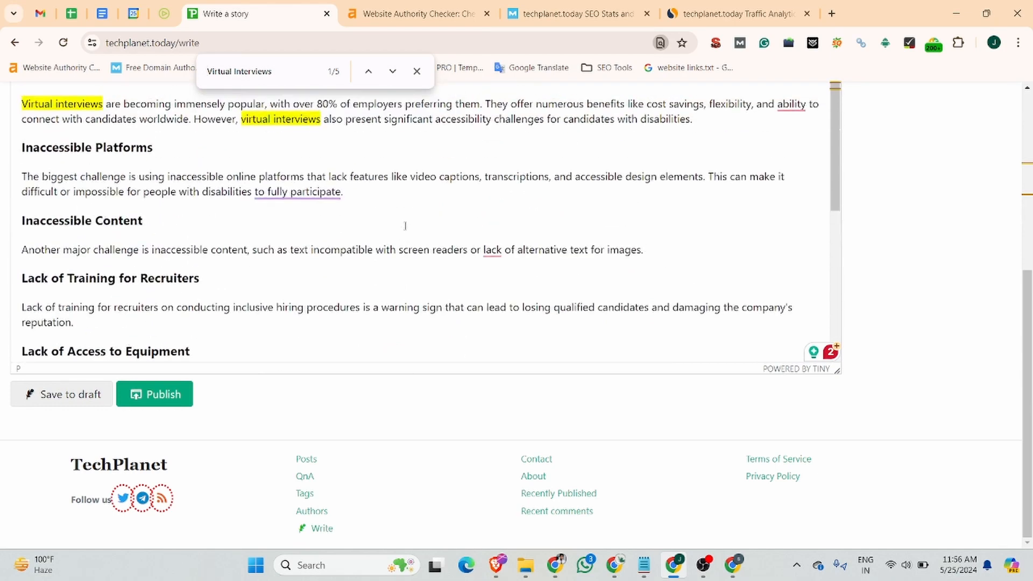
scroll(405, 225, "up", 5)
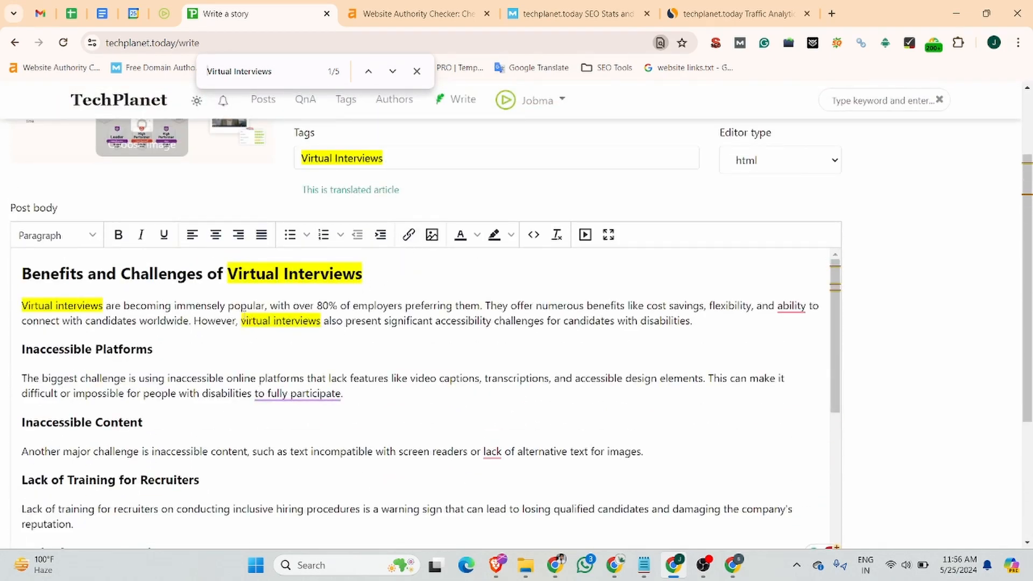
left_click_drag(241, 321, 709, 324)
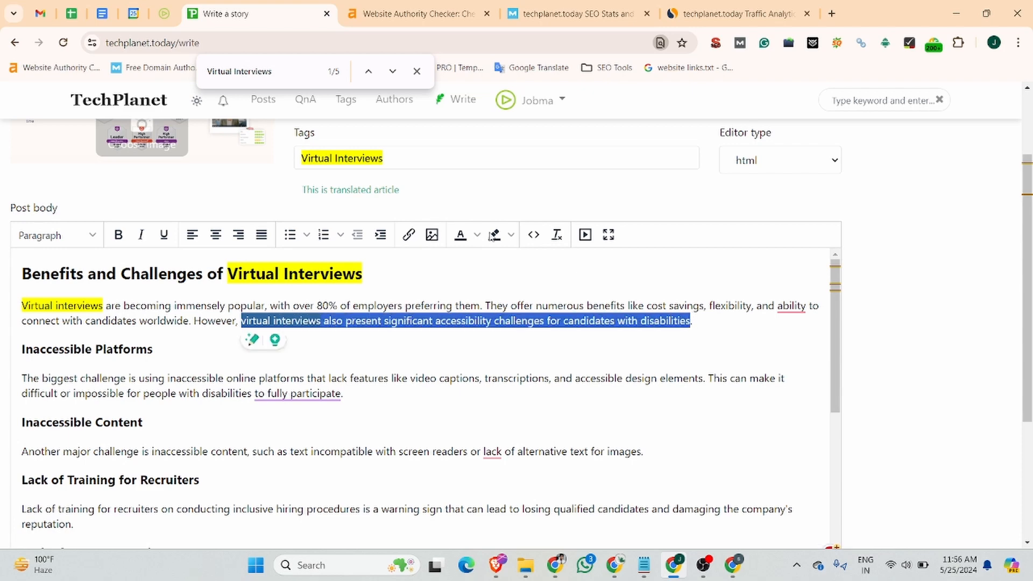
left_click(164, 14)
left_click(330, 48)
key("ctrl+c")
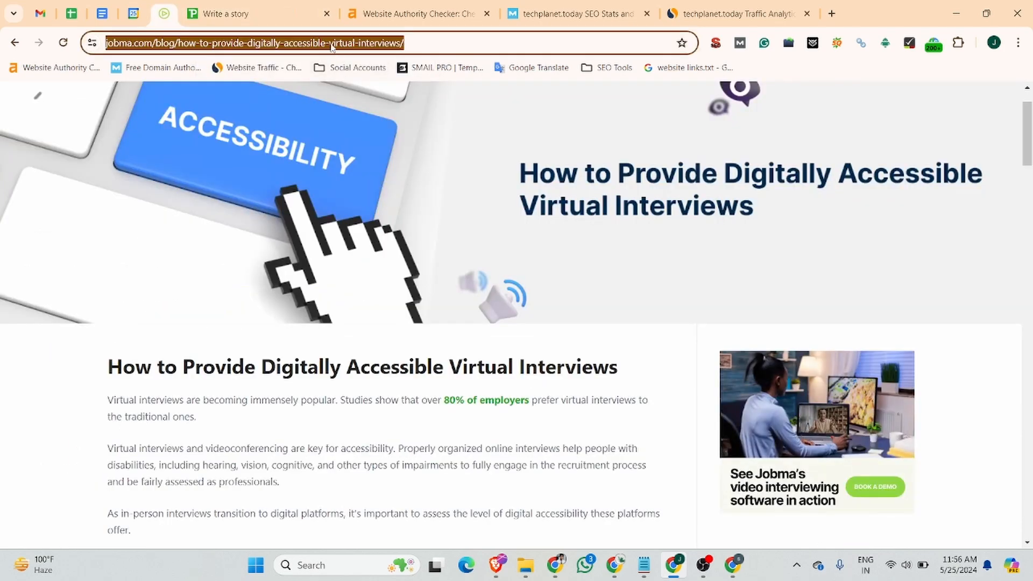
left_click(252, 13)
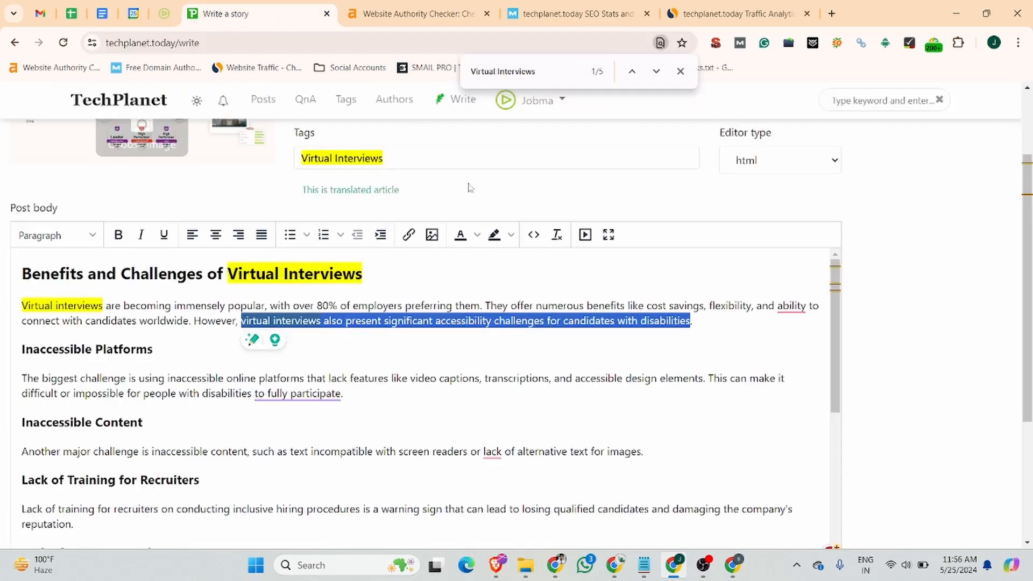
left_click(408, 235)
key("ctrl+v")
left_click(646, 419)
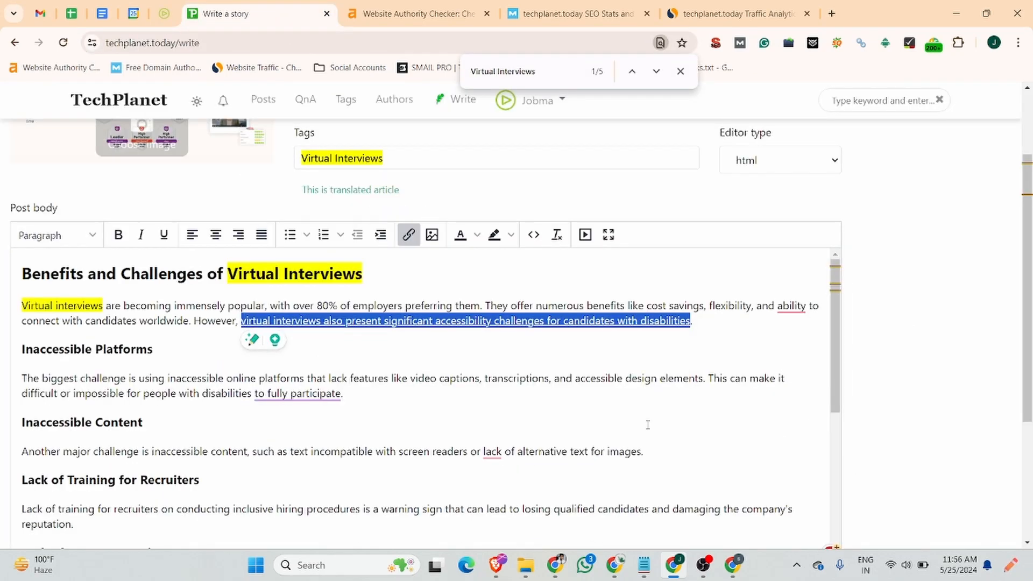
left_click(411, 414)
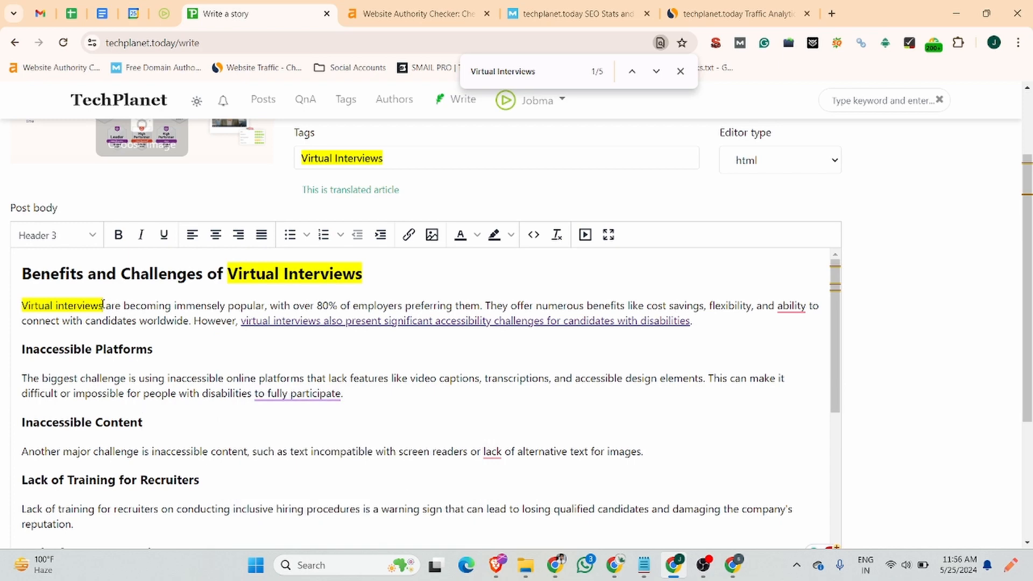
left_click_drag(104, 306, 21, 305)
left_click(168, 11)
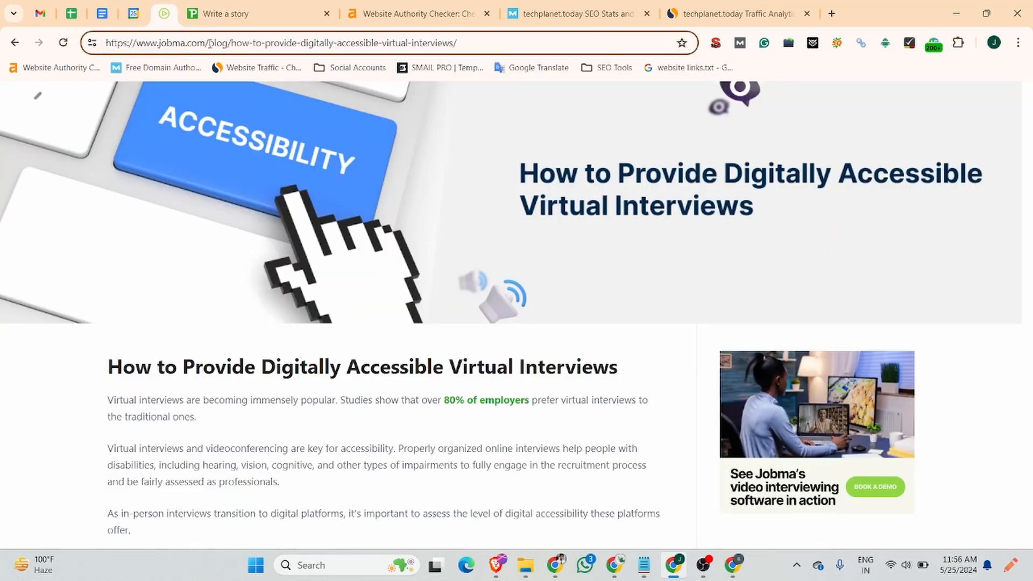
left_click_drag(210, 43, 105, 43)
key("ctrl+c")
left_click(226, 13)
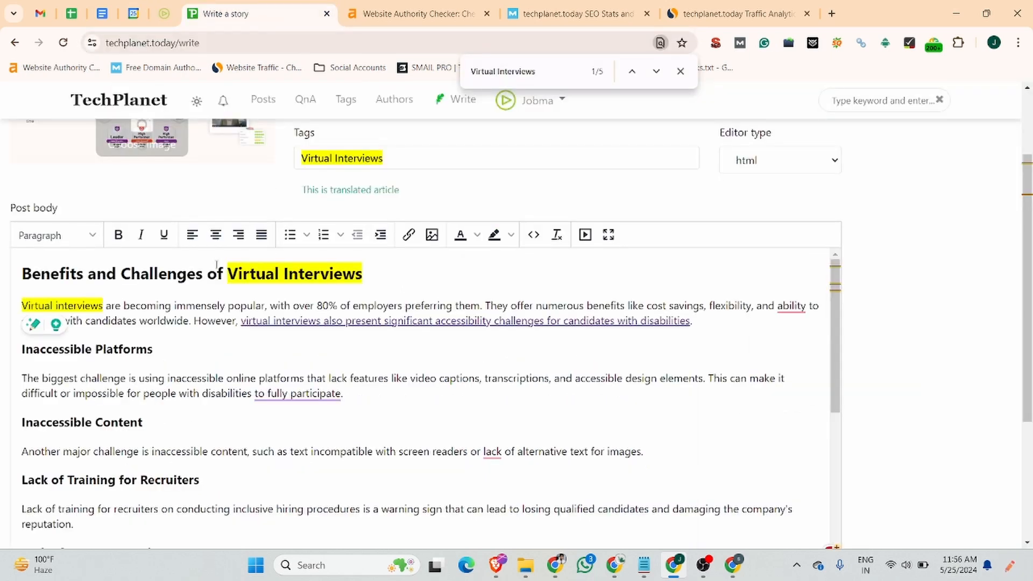
left_click_drag(103, 306, 19, 308)
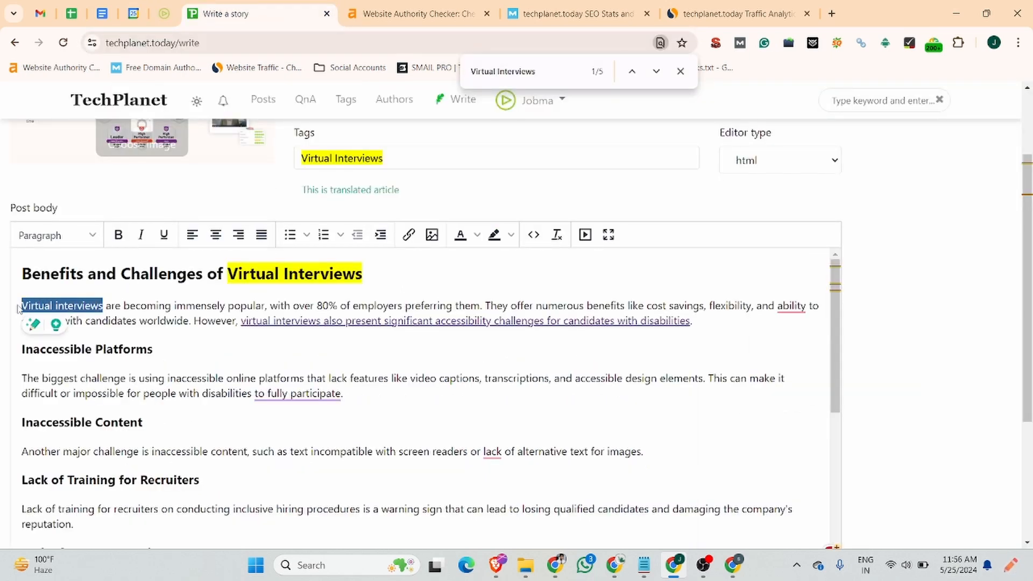
left_click(408, 234)
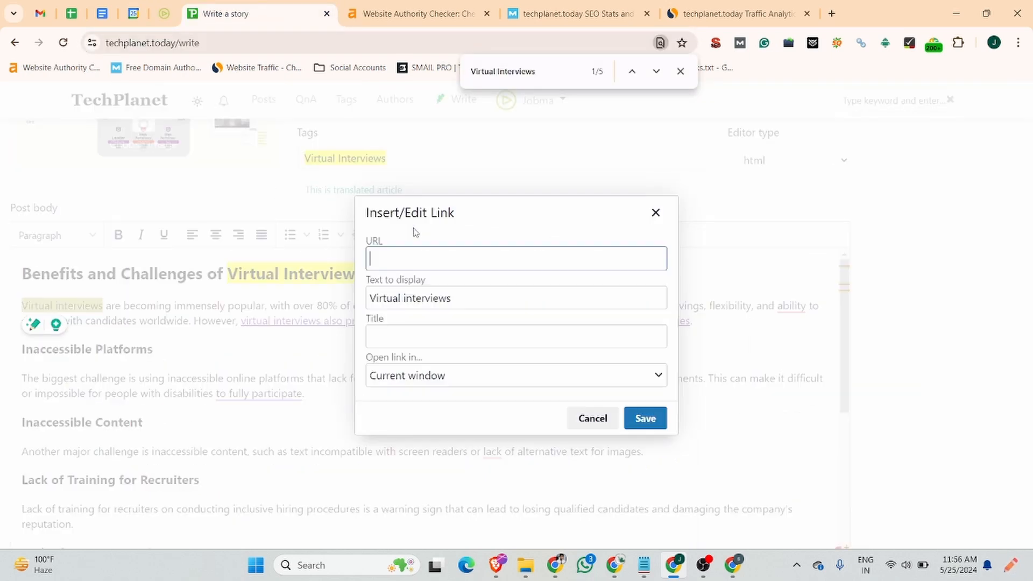
key("ctrl+v")
key("Return")
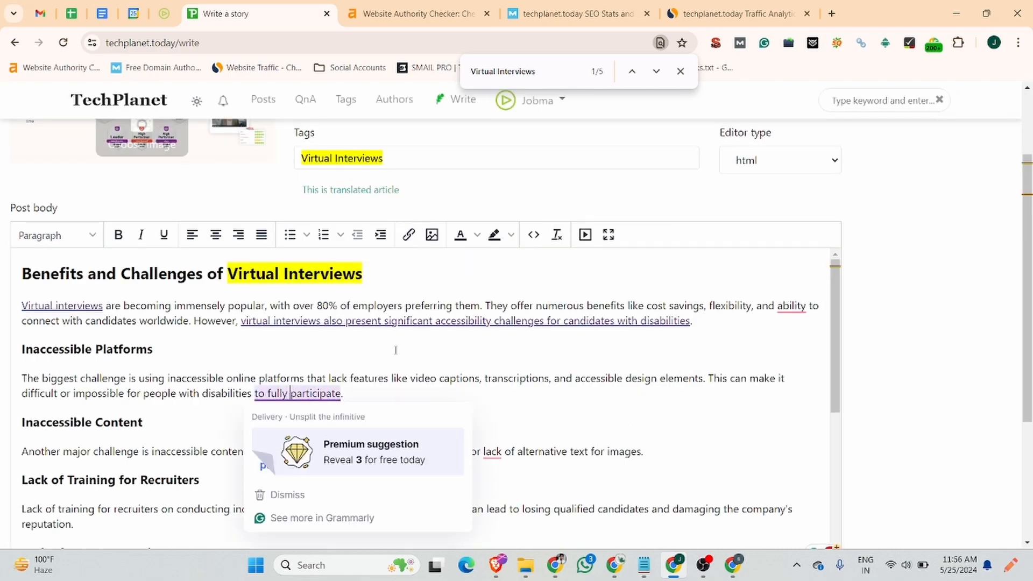
Check the finished story from title to conclusion, including the editor type options, and publish it with the html editor type.
scroll(435, 347, "down", 5)
scroll(434, 347, "down", 6)
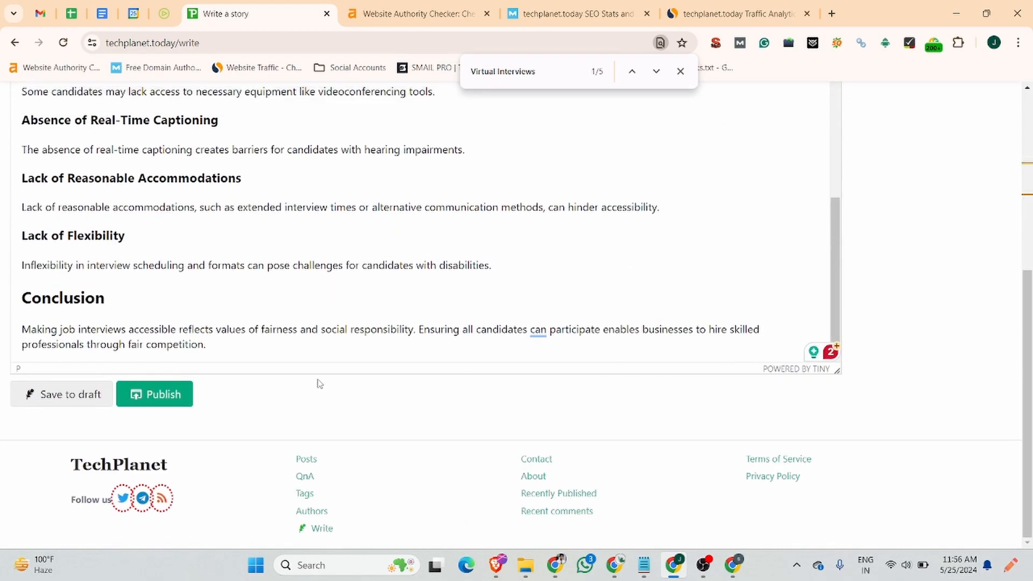
scroll(629, 248, "up", 15)
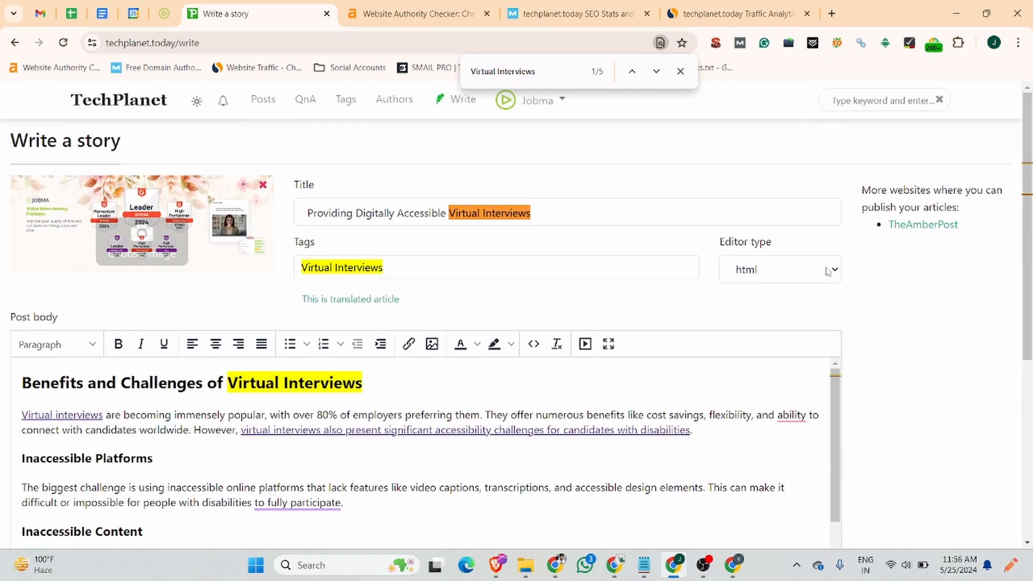
left_click(840, 273)
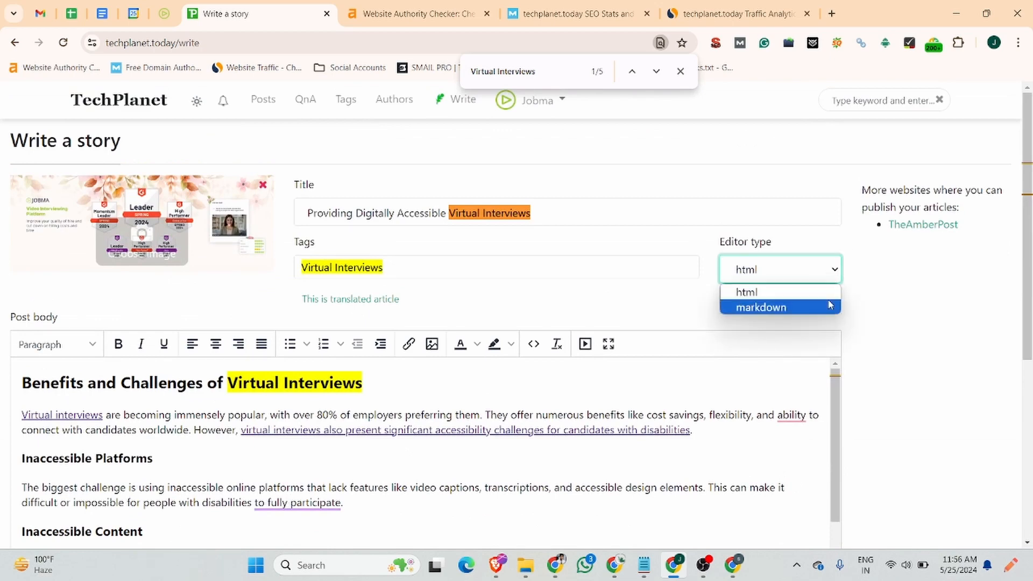
left_click(904, 295)
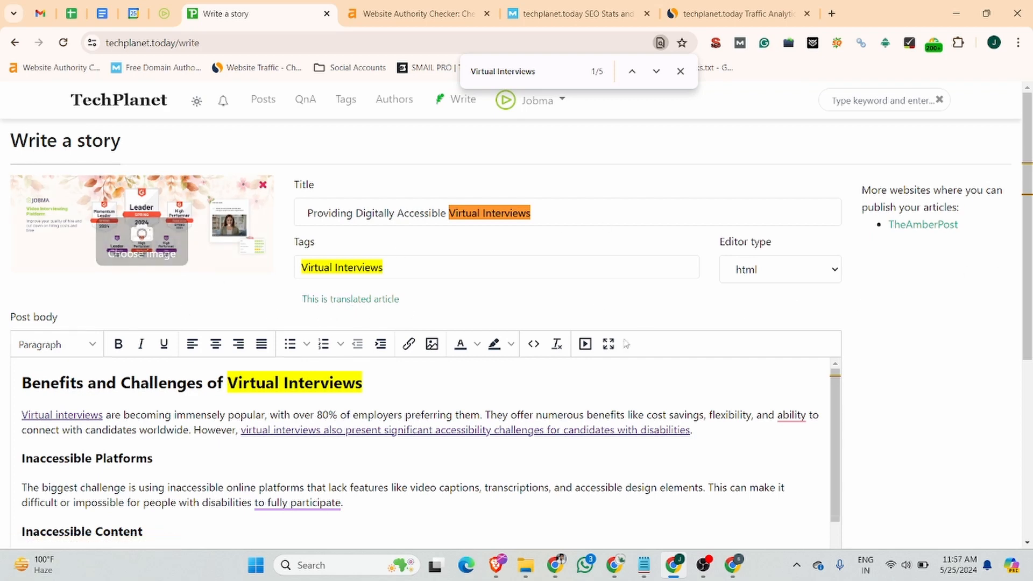
scroll(247, 339, "down", 5)
left_click(164, 396)
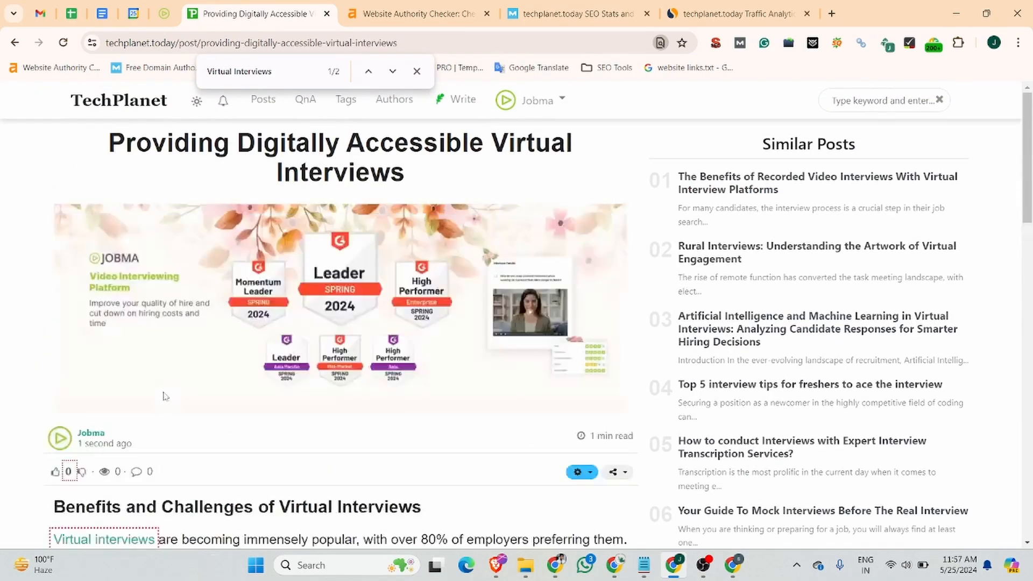
Copy the published post's address and open it in a new incognito window.
scroll(245, 268, "down", 5)
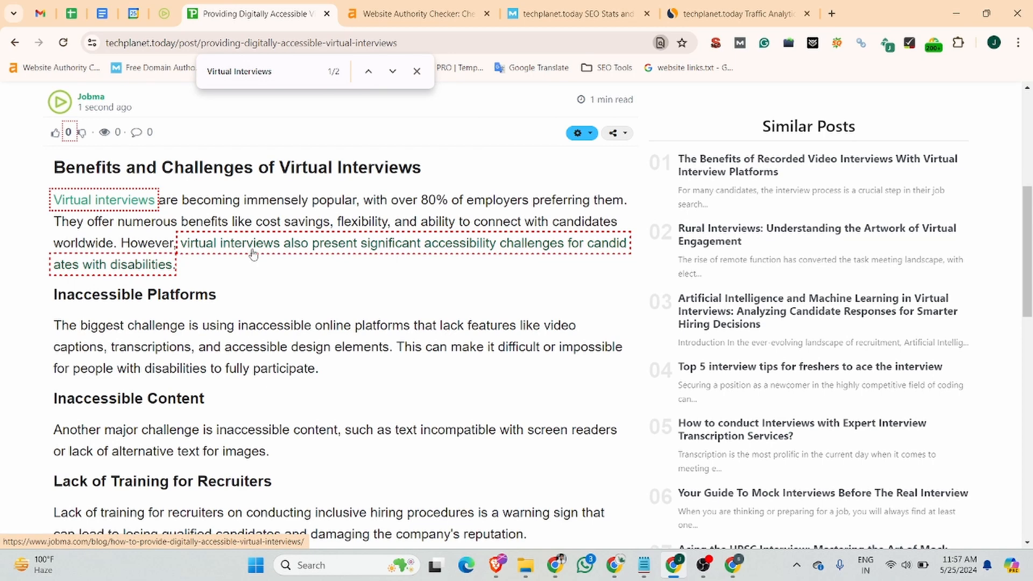
left_click(378, 47)
key("ctrl+c")
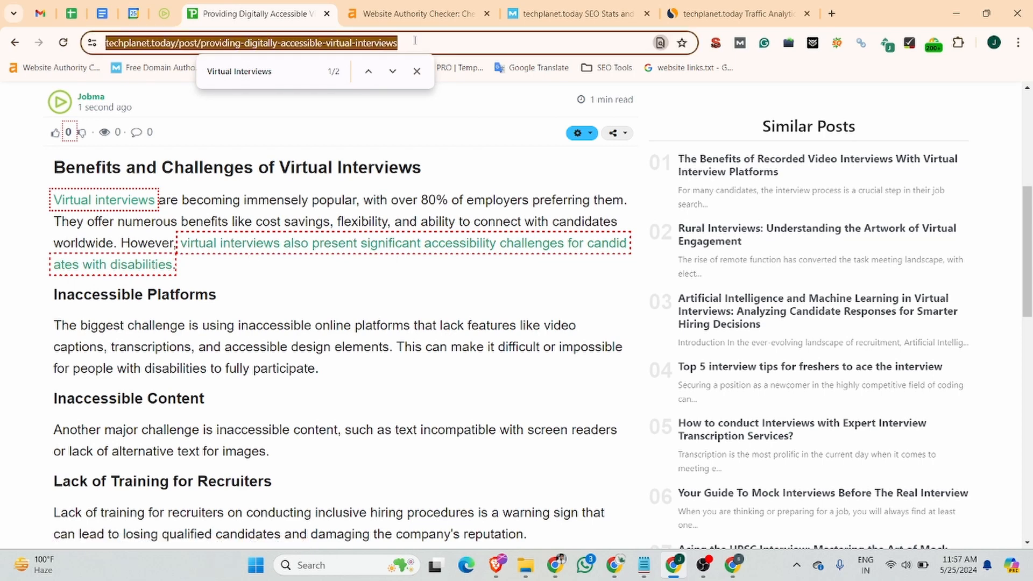
key("ctrl+shift+n")
key("ctrl+v")
key("Return")
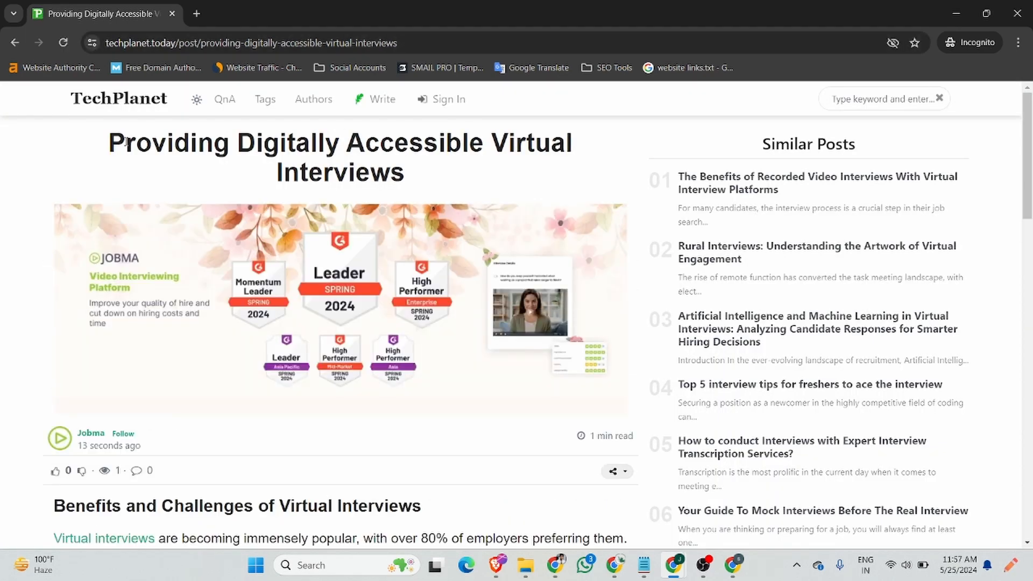
Examine the public post's title, cover image, links, headings, tag and author box as a signed-out visitor, and close the incognito window.
left_click_drag(111, 136, 622, 235)
left_click(340, 272)
left_click(138, 255)
scroll(165, 254, "down", 5)
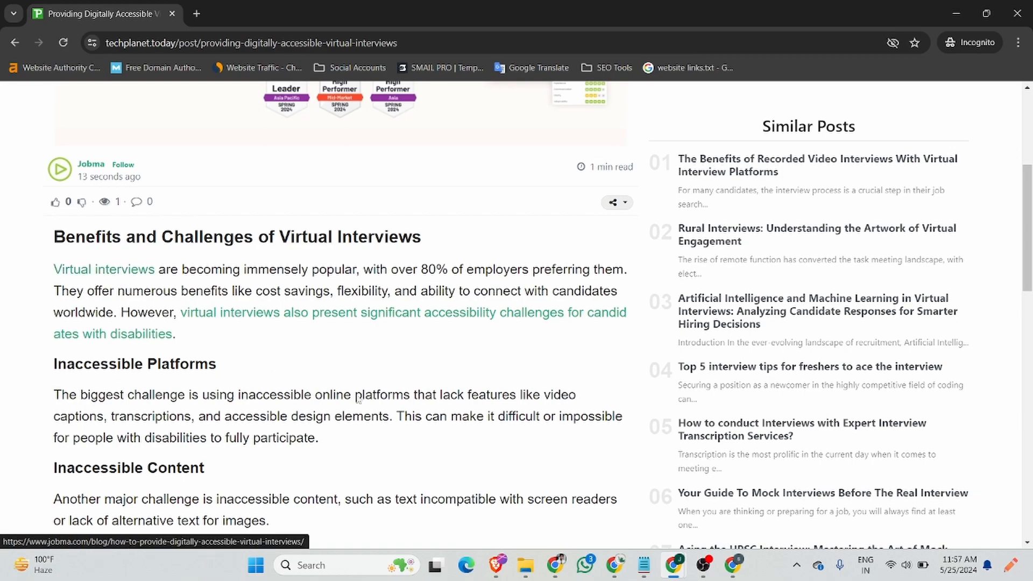
scroll(416, 398, "down", 10)
scroll(416, 398, "down", 10)
scroll(459, 341, "up", 10)
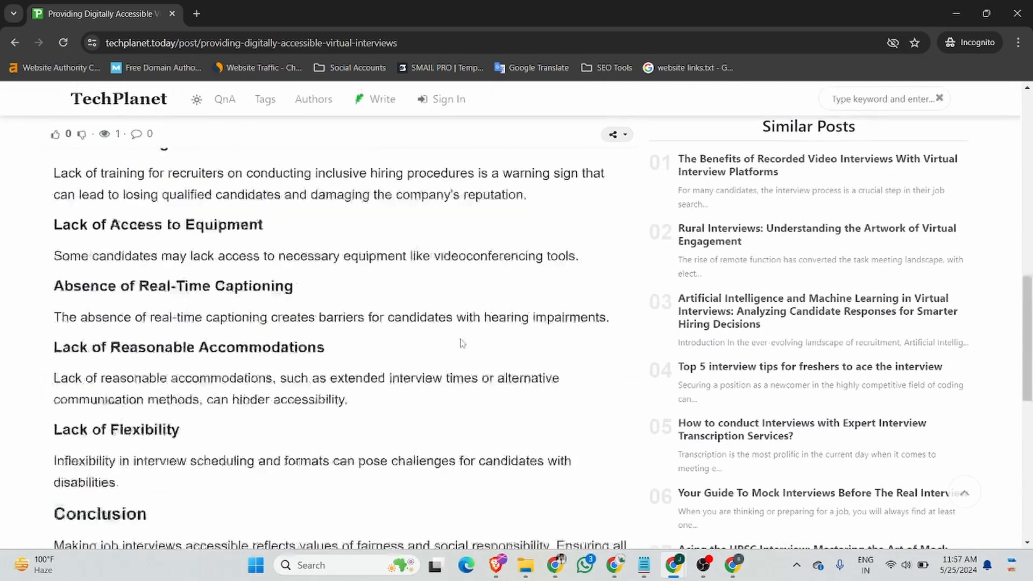
scroll(461, 344, "down", 10)
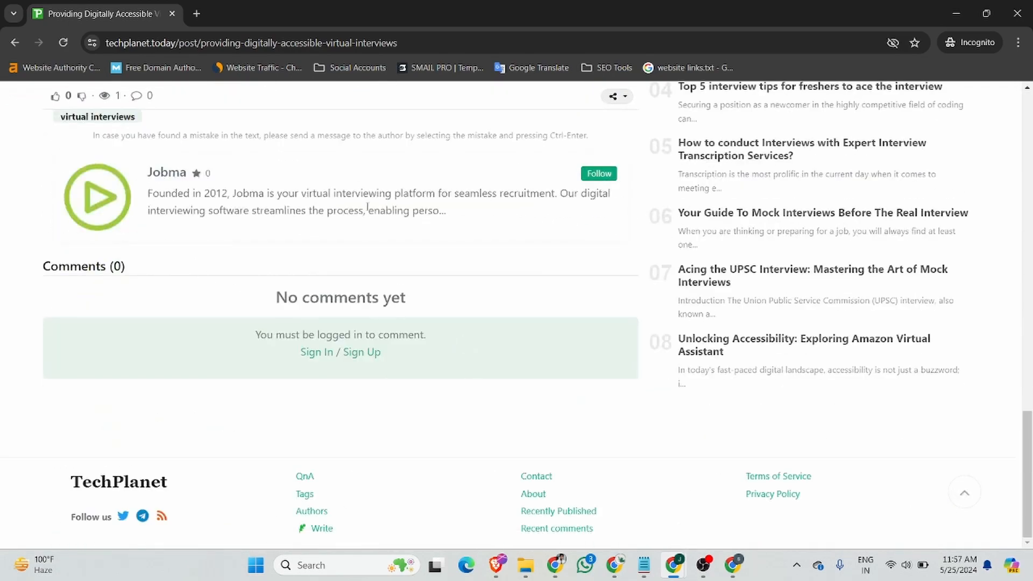
scroll(592, 231, "up", 15)
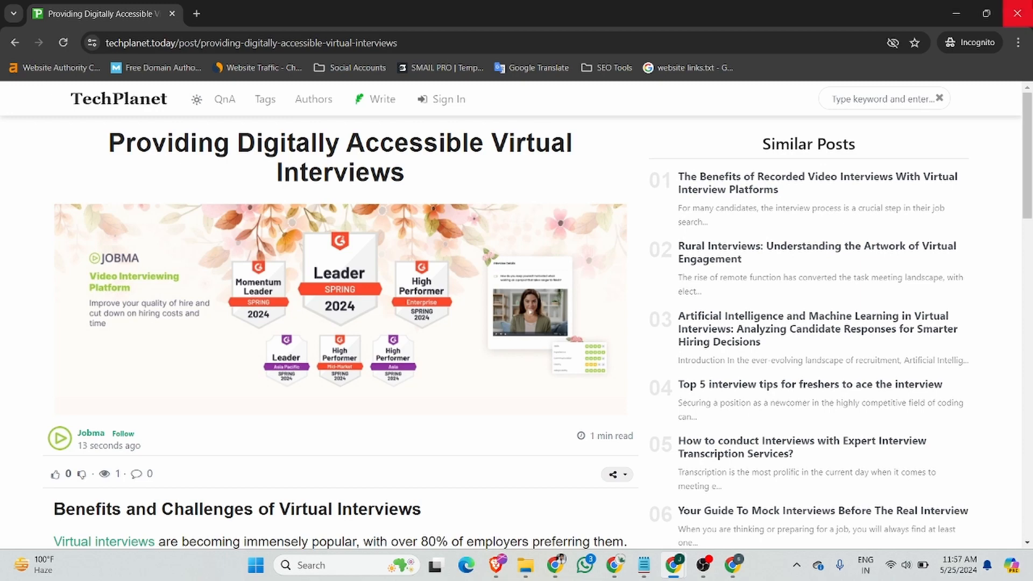
left_click(1017, 13)
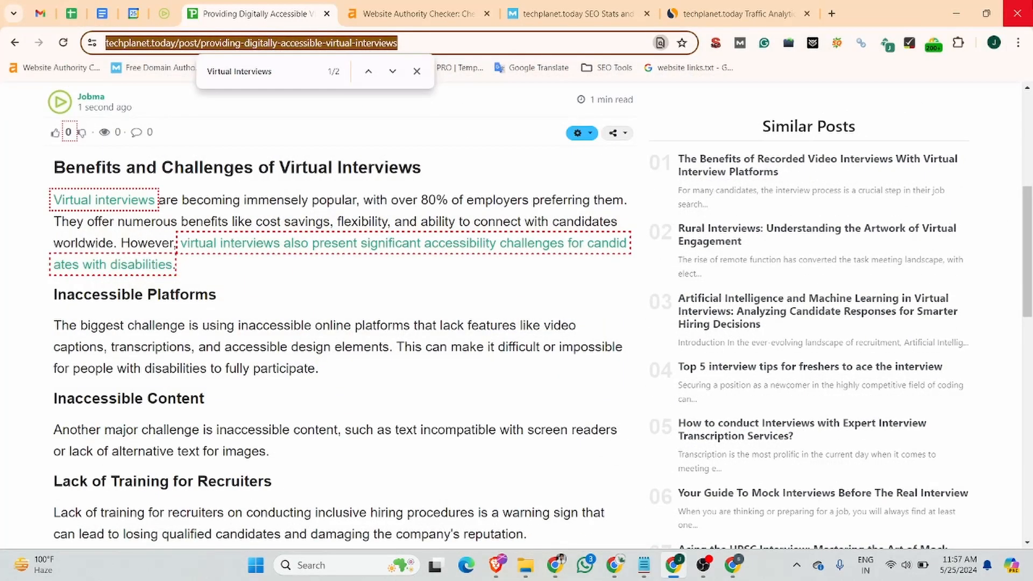